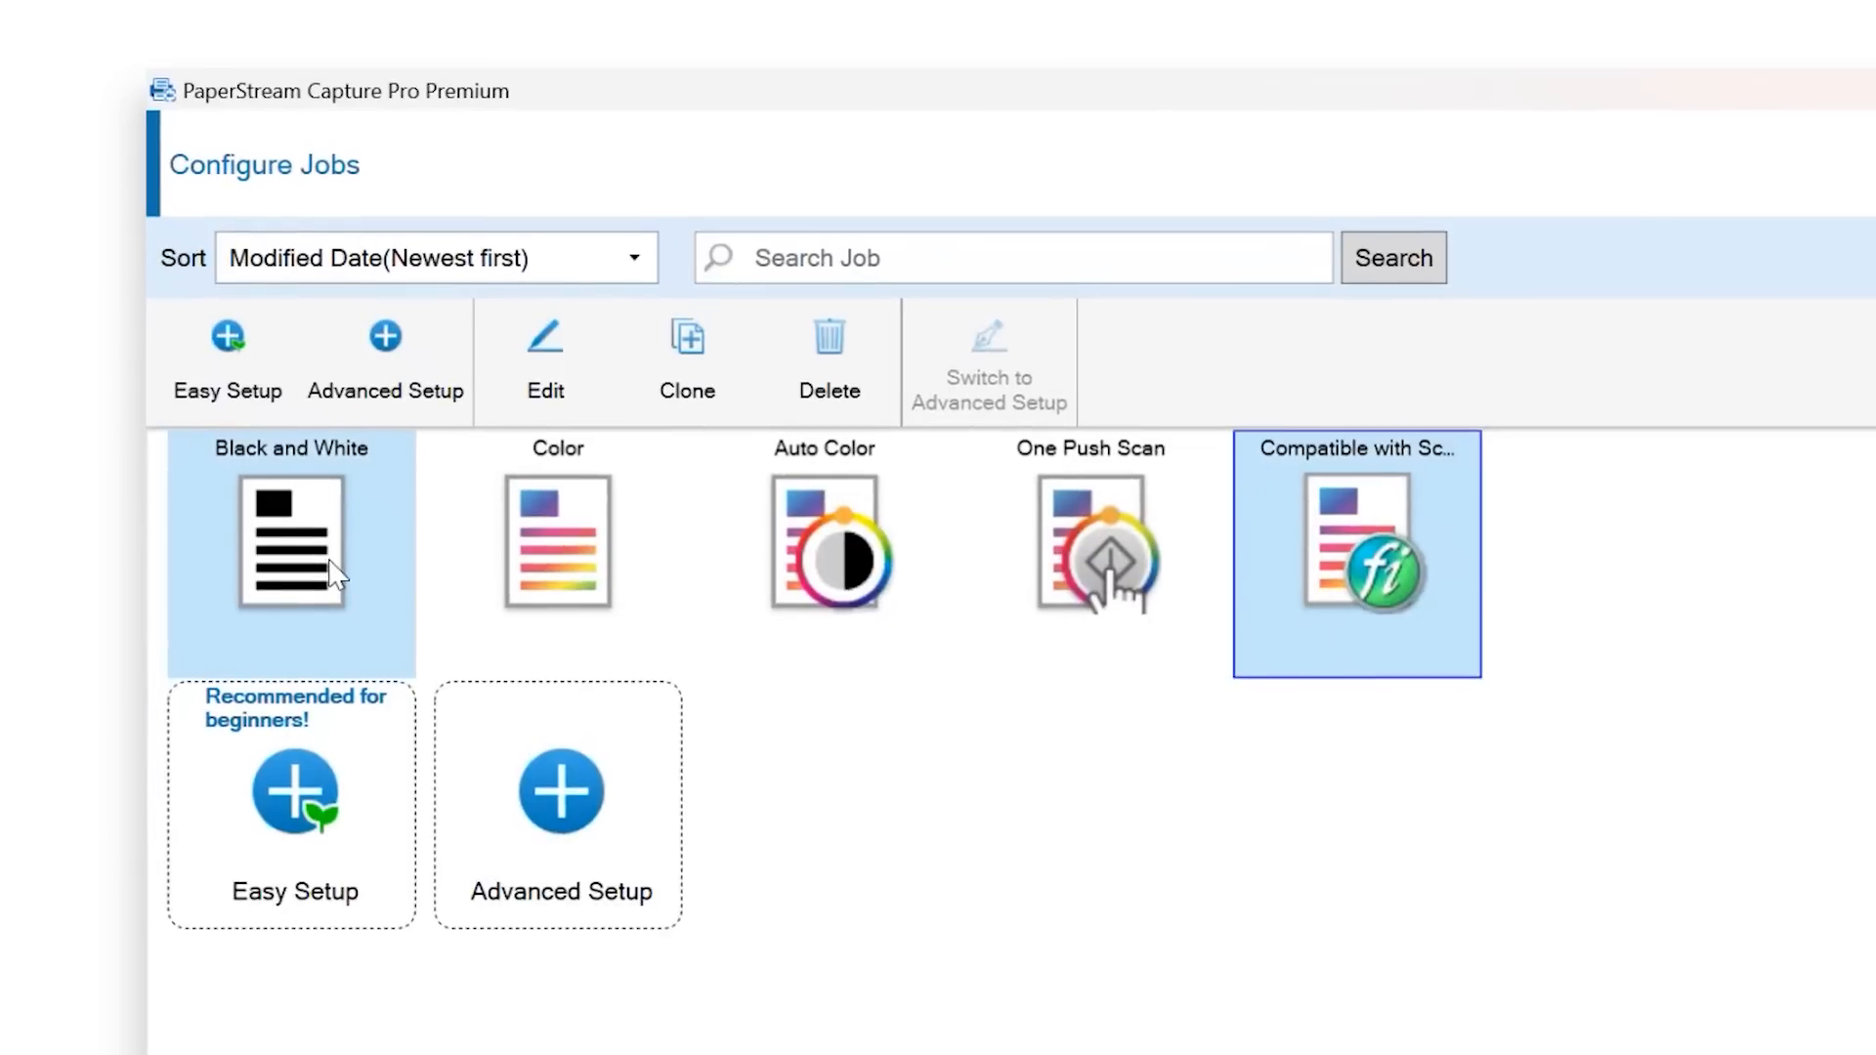
# - Start an Advanced Setup job named 'Invoices' and go to its Scan settings
pyautogui.rightClick(332, 570)
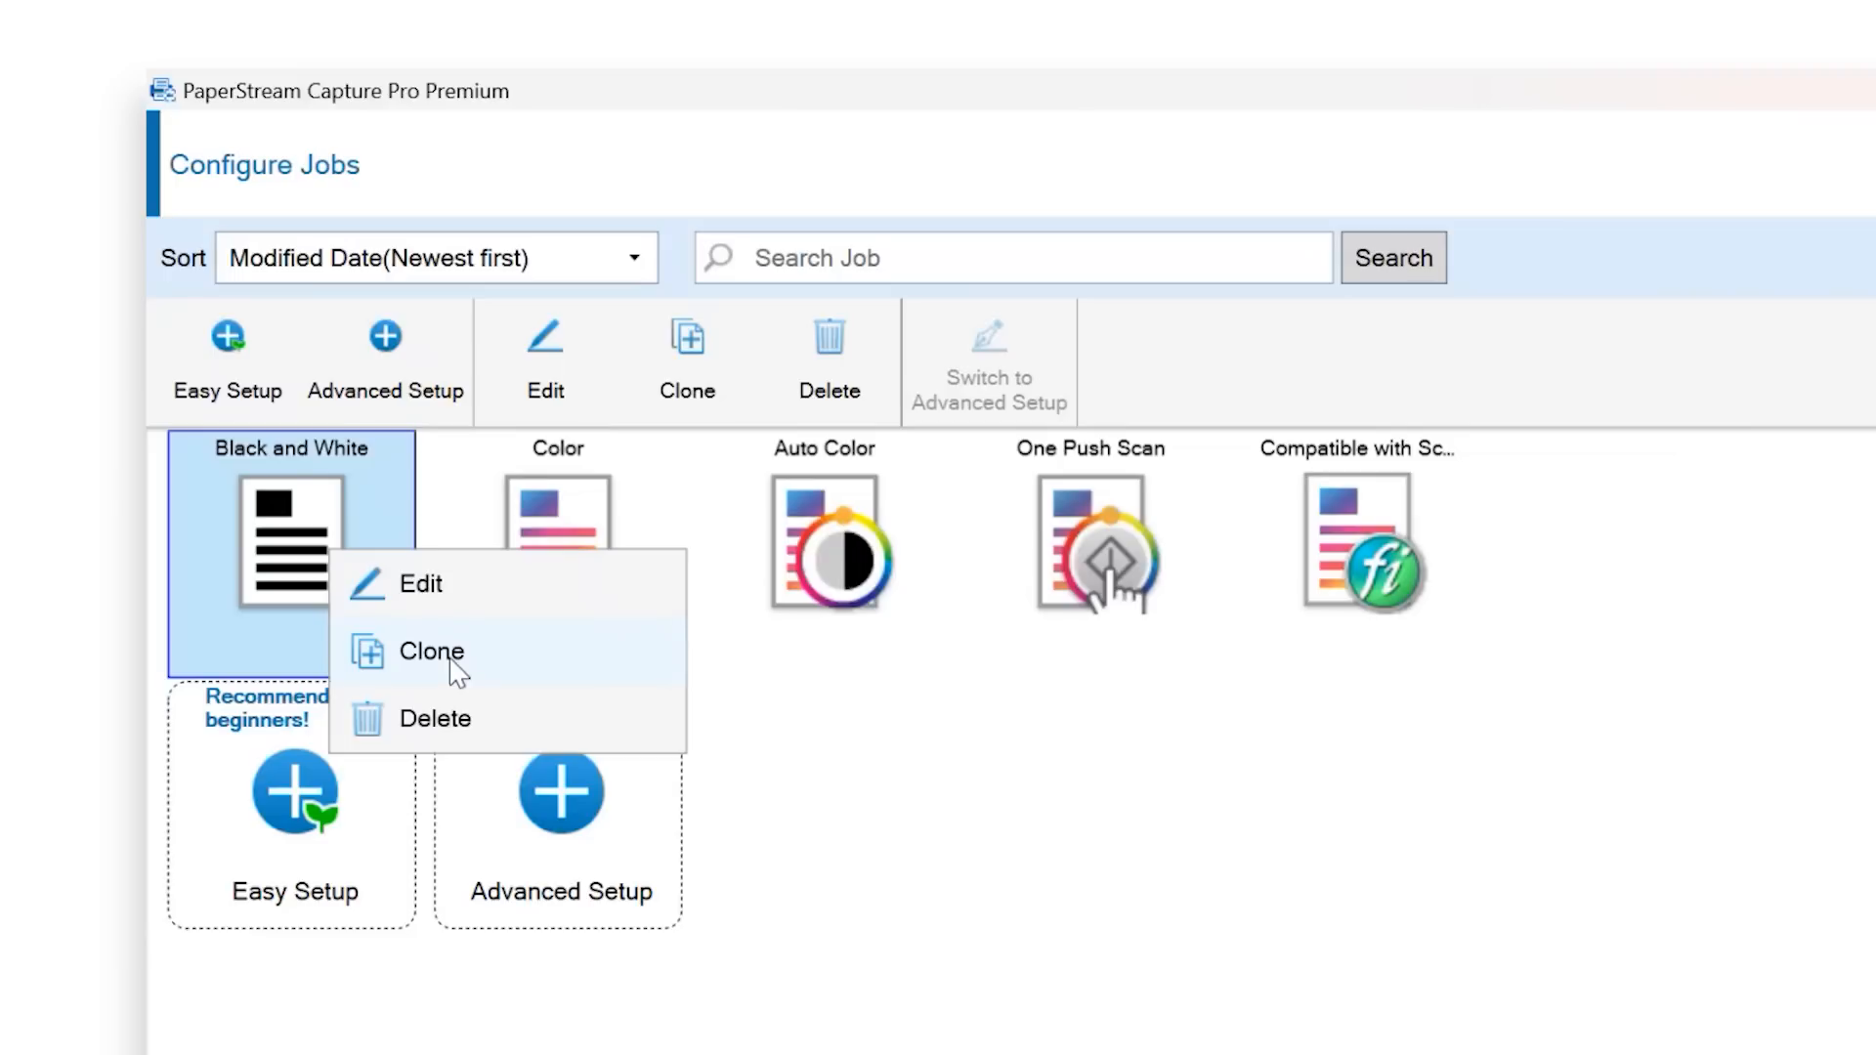
pyautogui.click(252, 968)
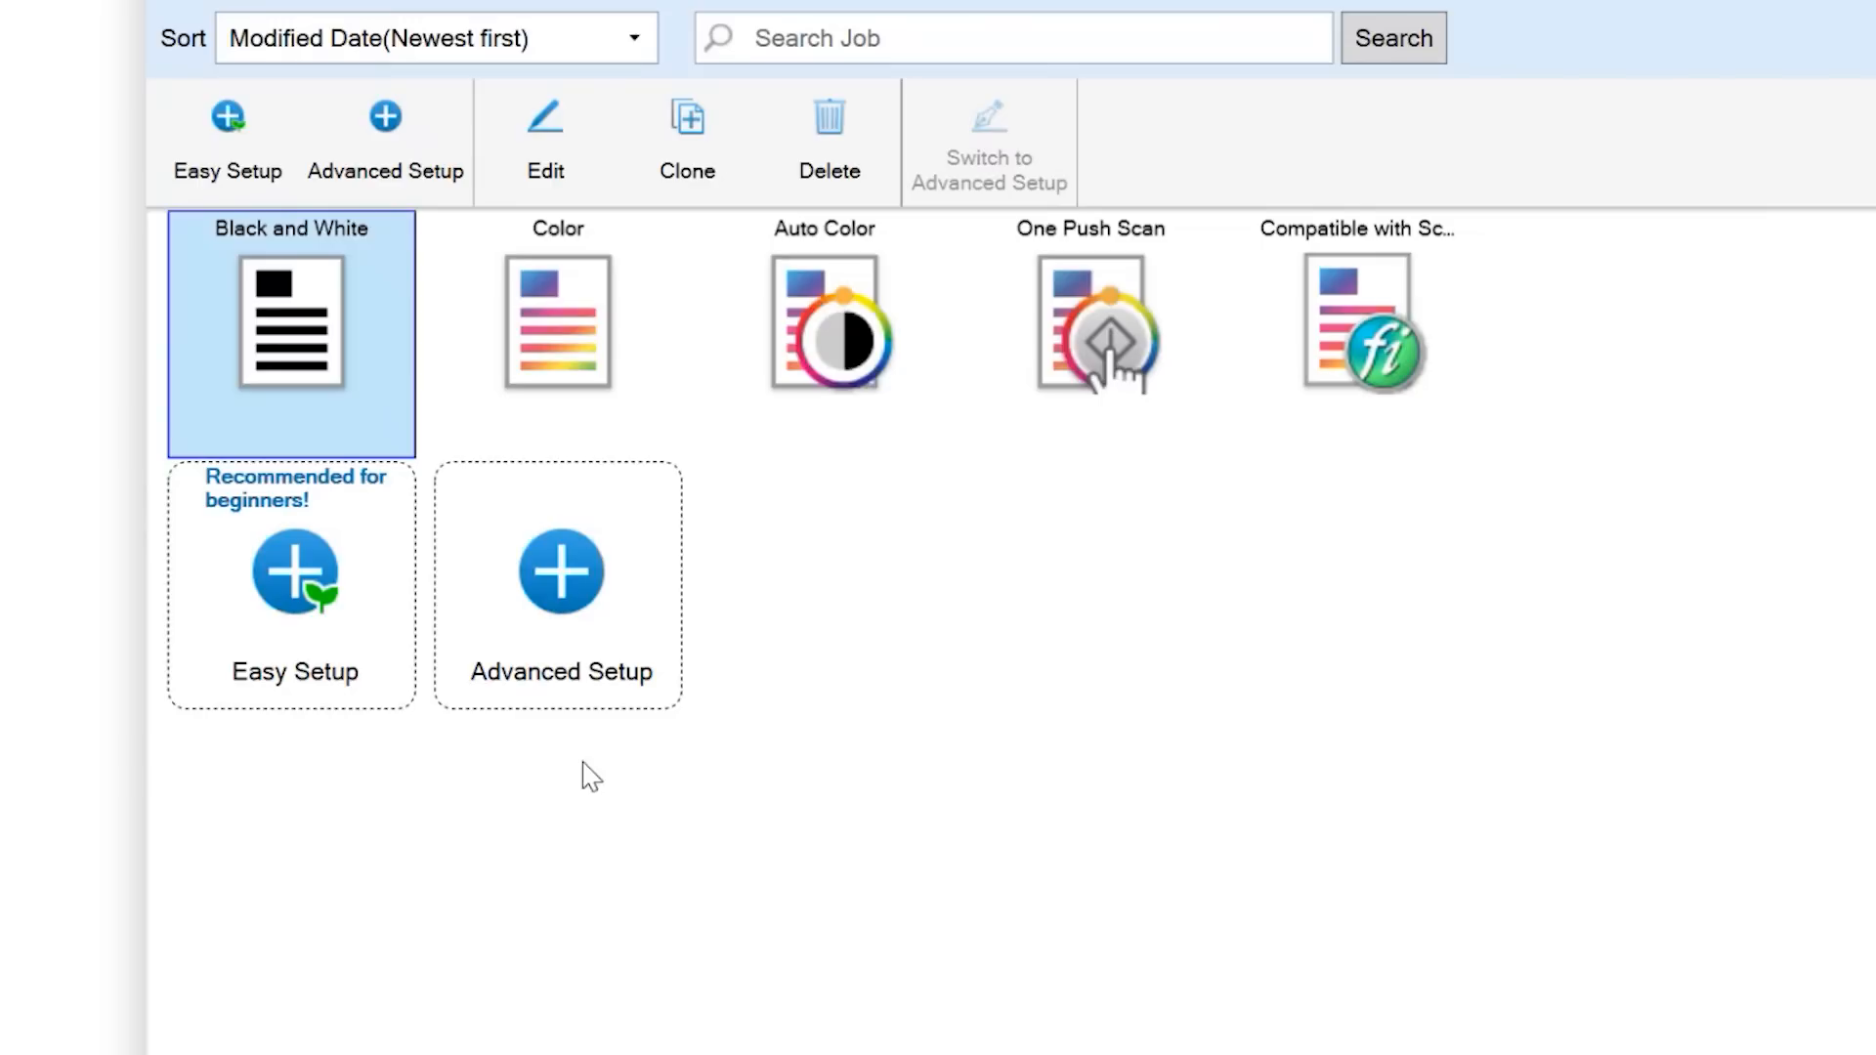
pyautogui.click(596, 672)
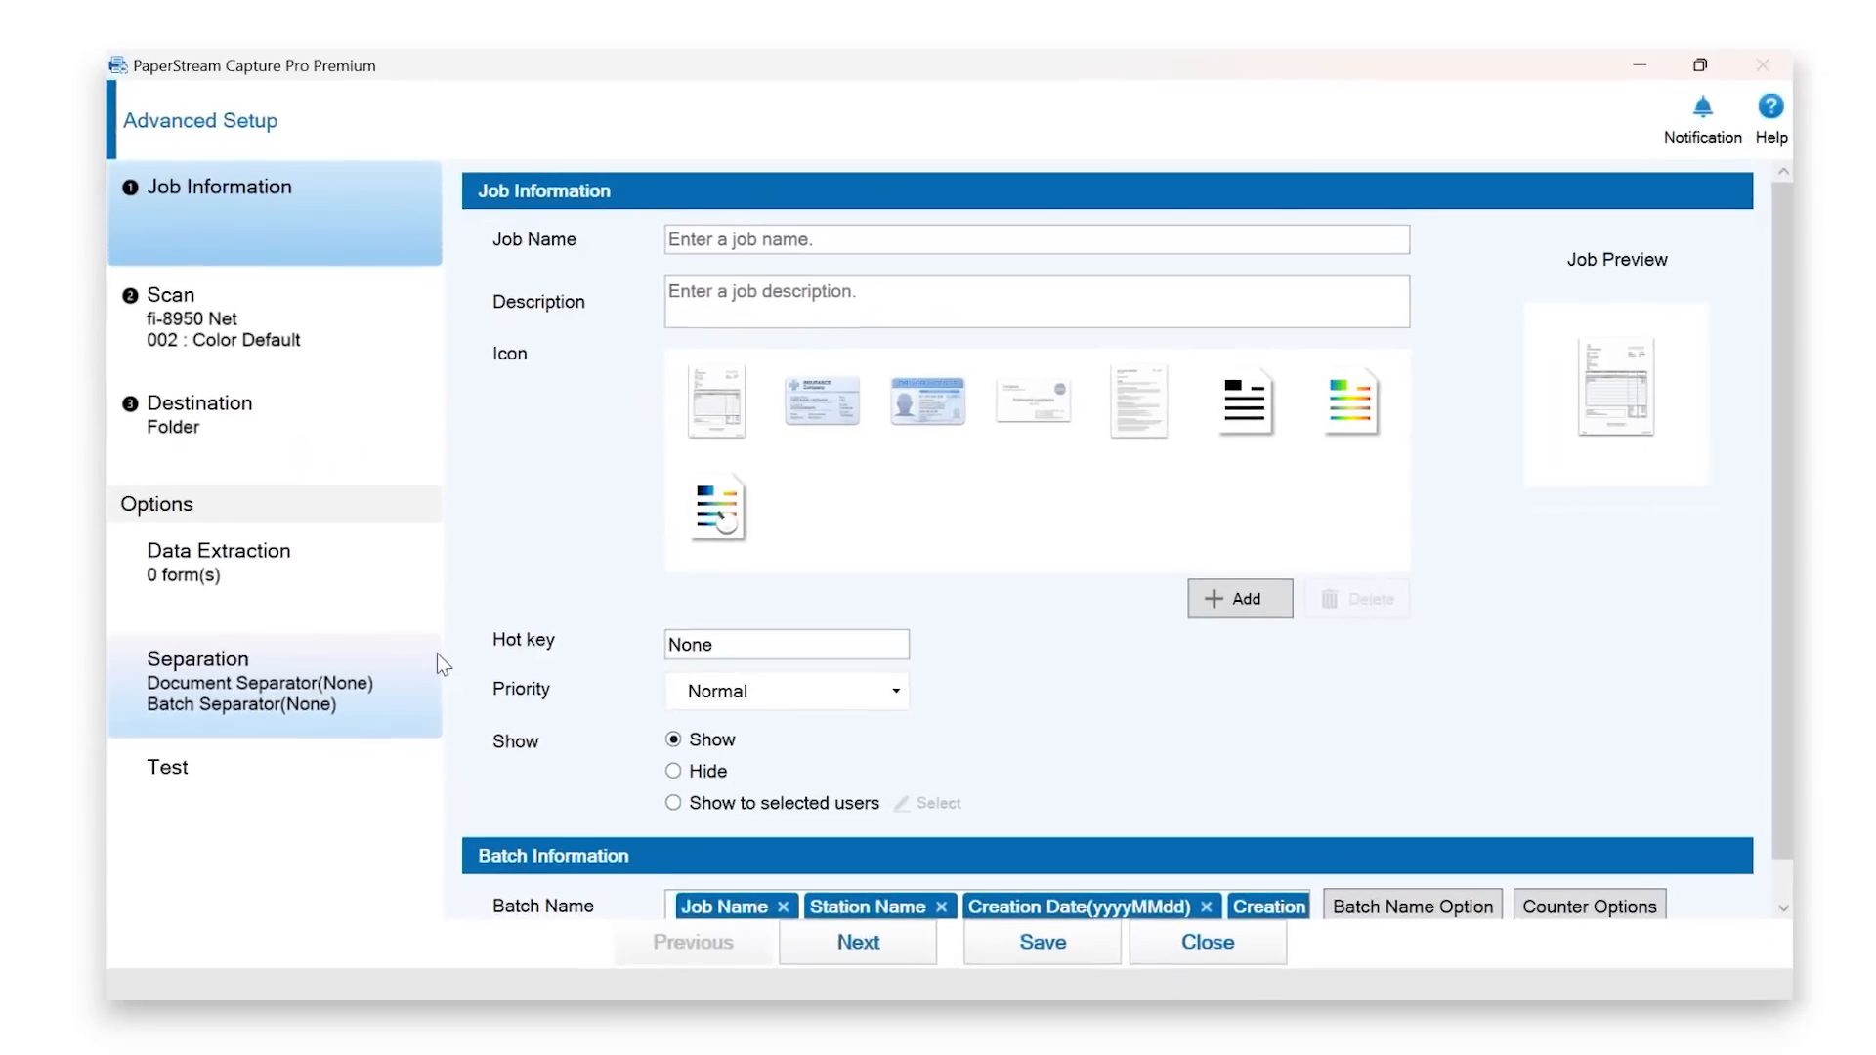
pyautogui.click(751, 256)
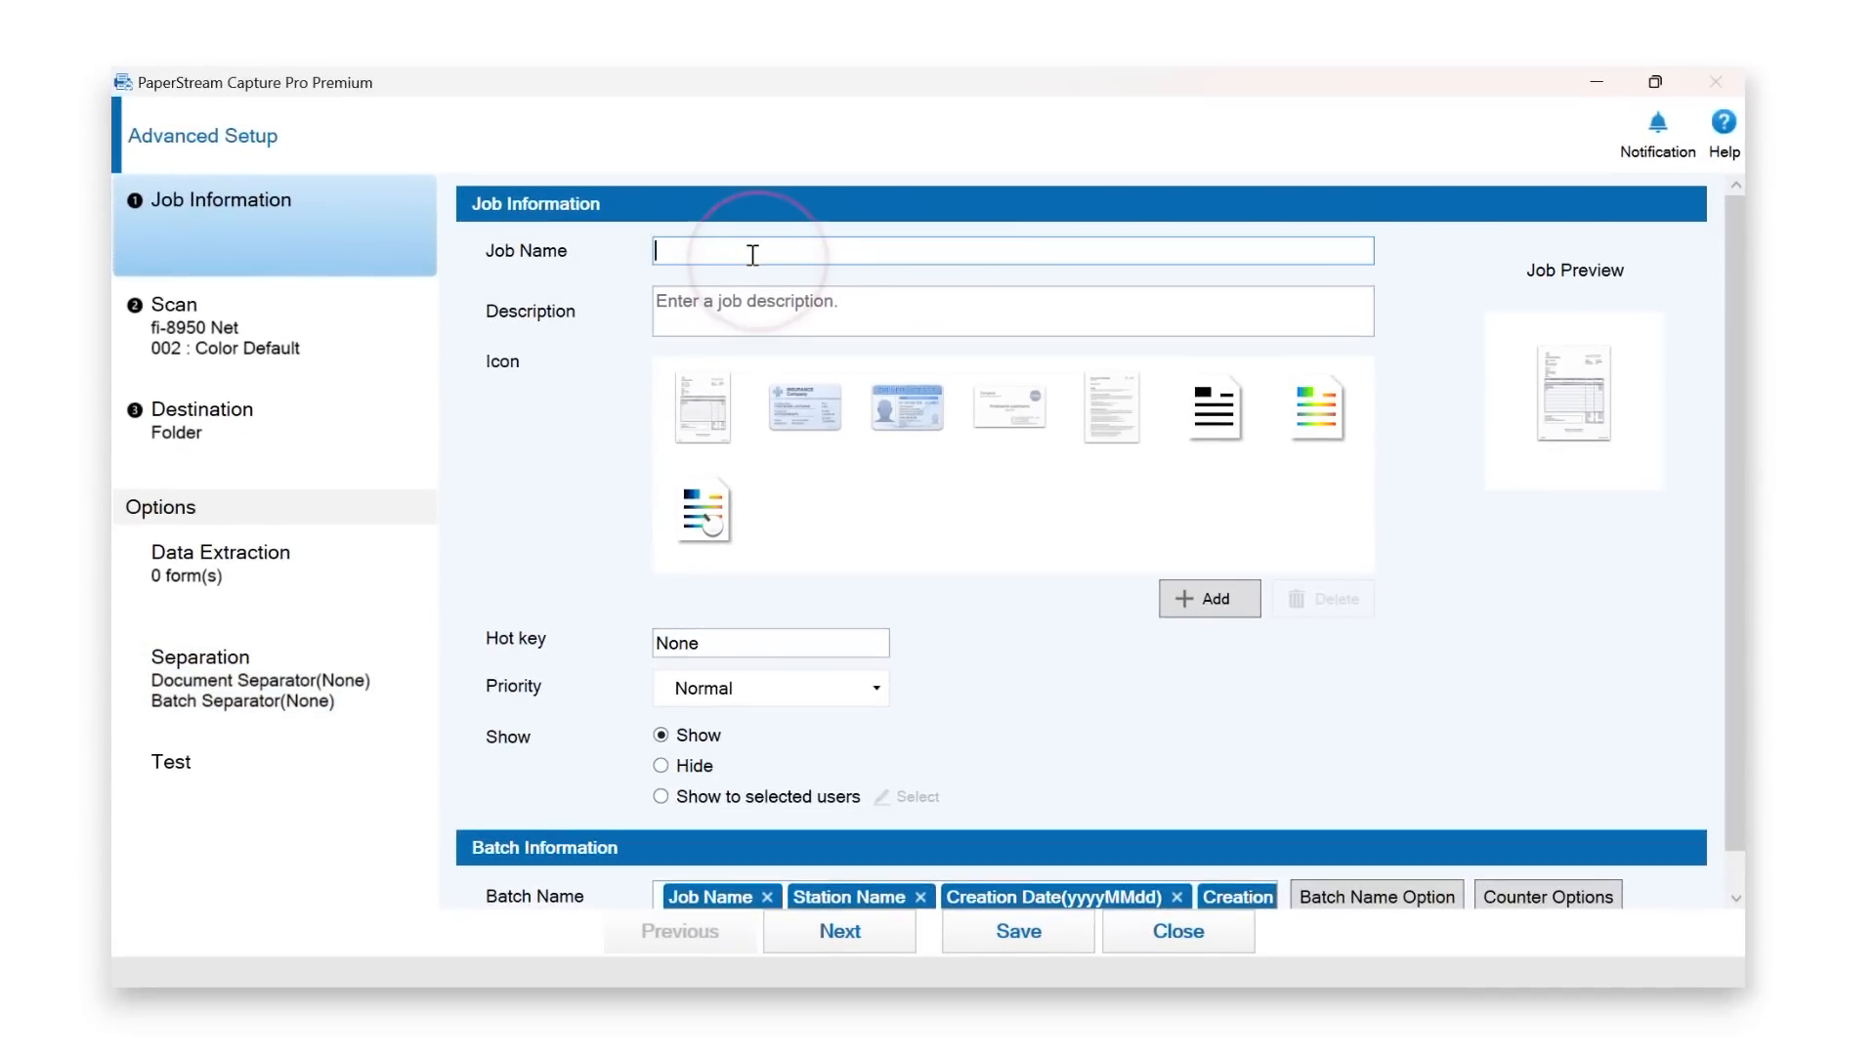
pyautogui.write('Invoices')
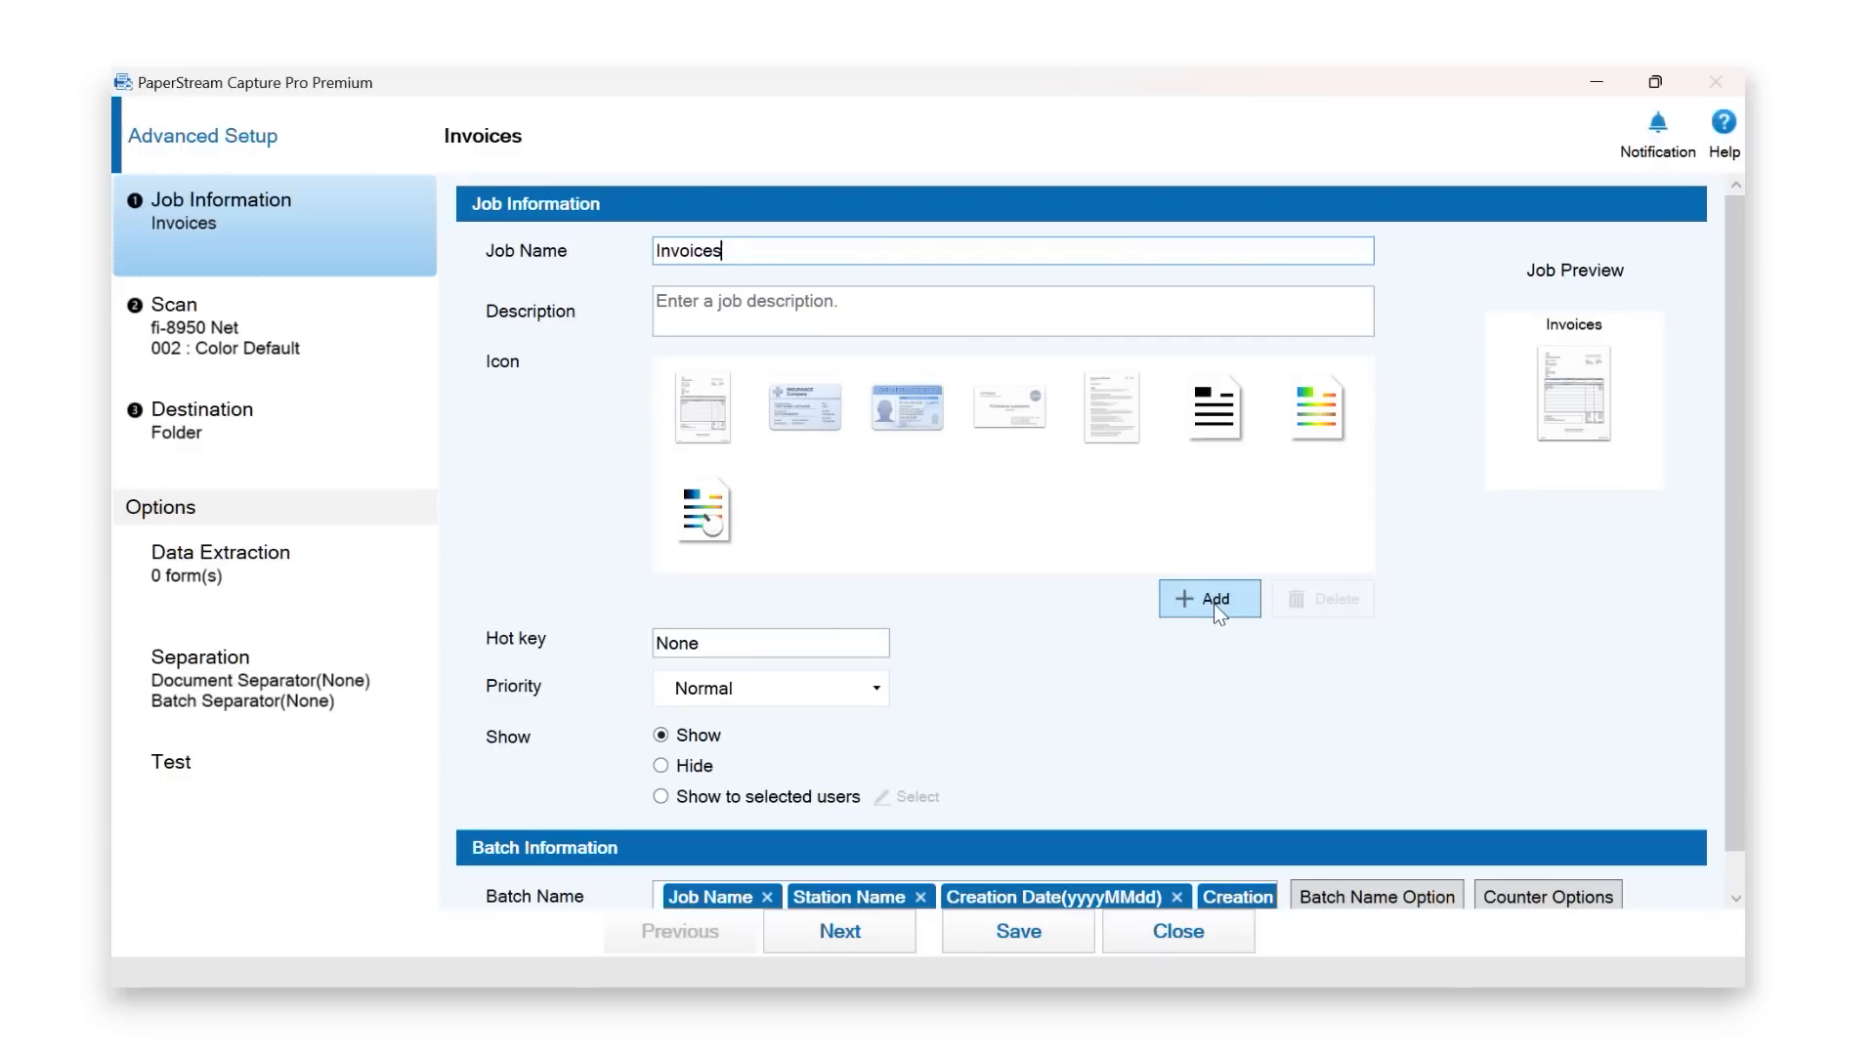
pyautogui.click(352, 351)
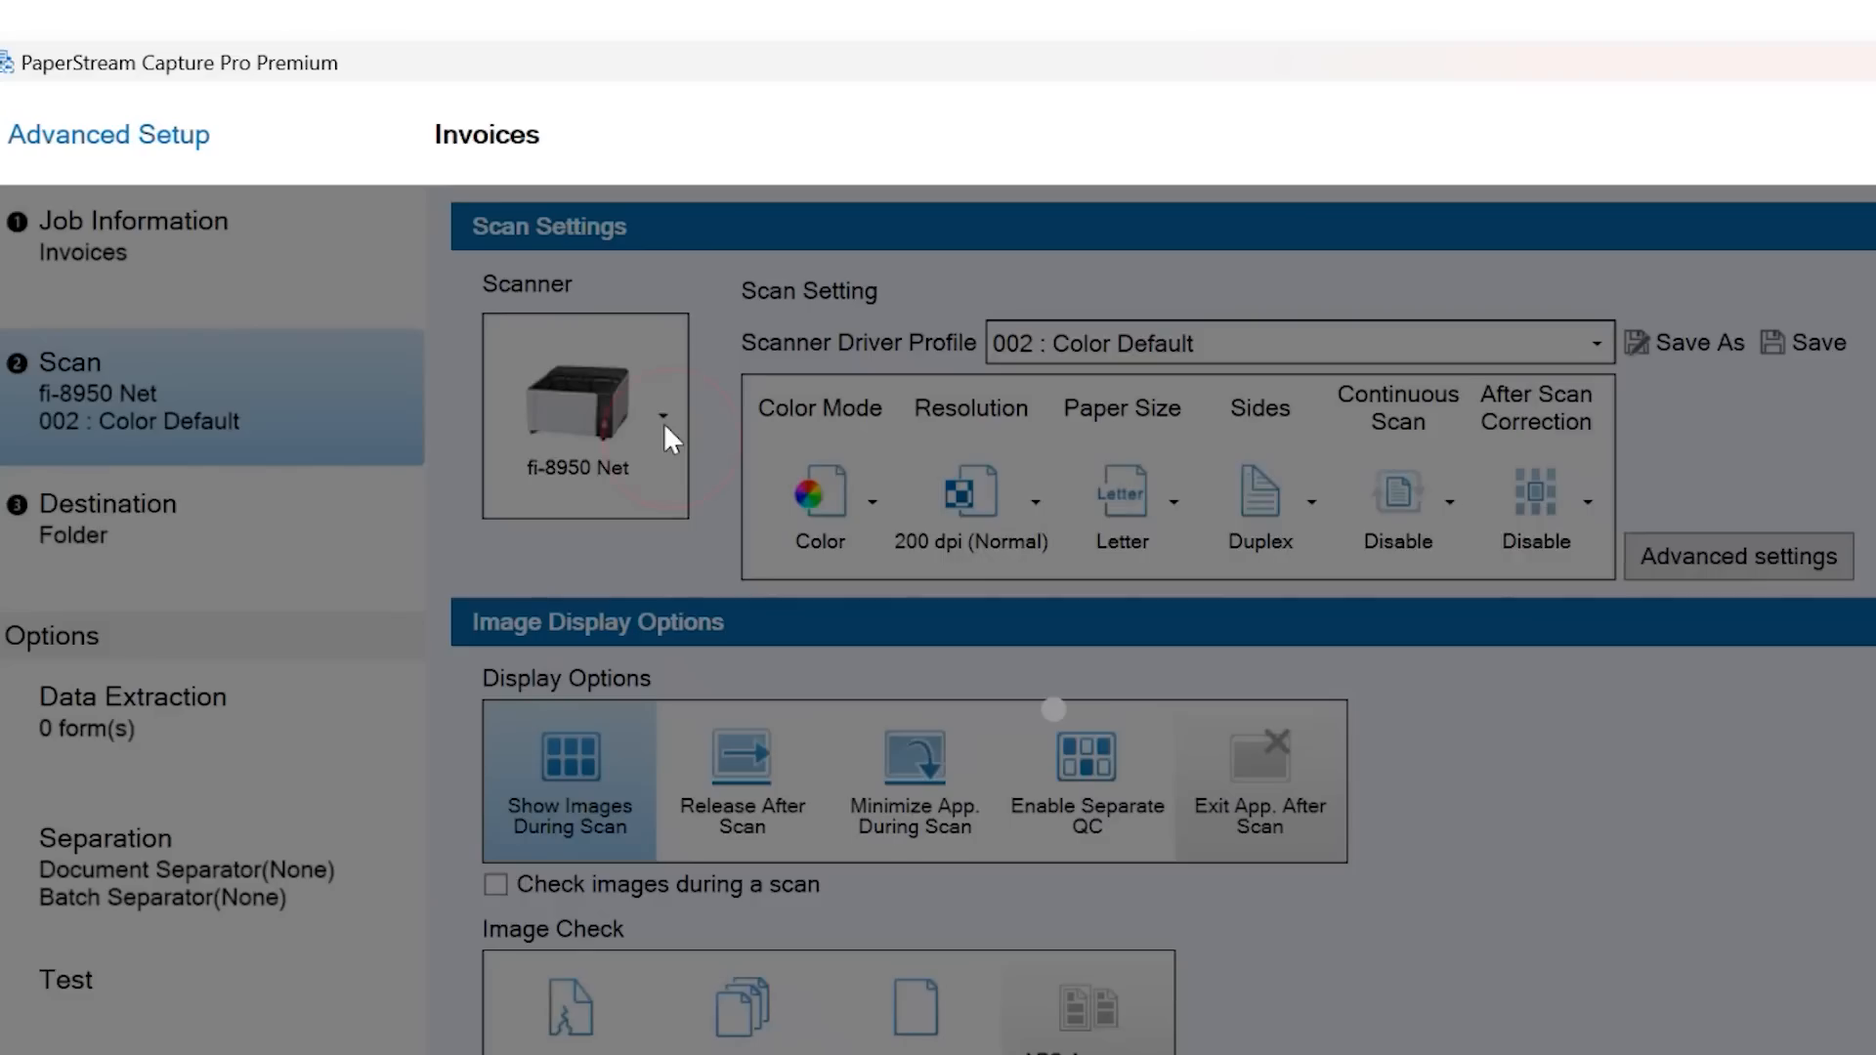
# - Select the fi-8950 Net scanner and change paper size from Letter to Auto
pyautogui.click(665, 421)
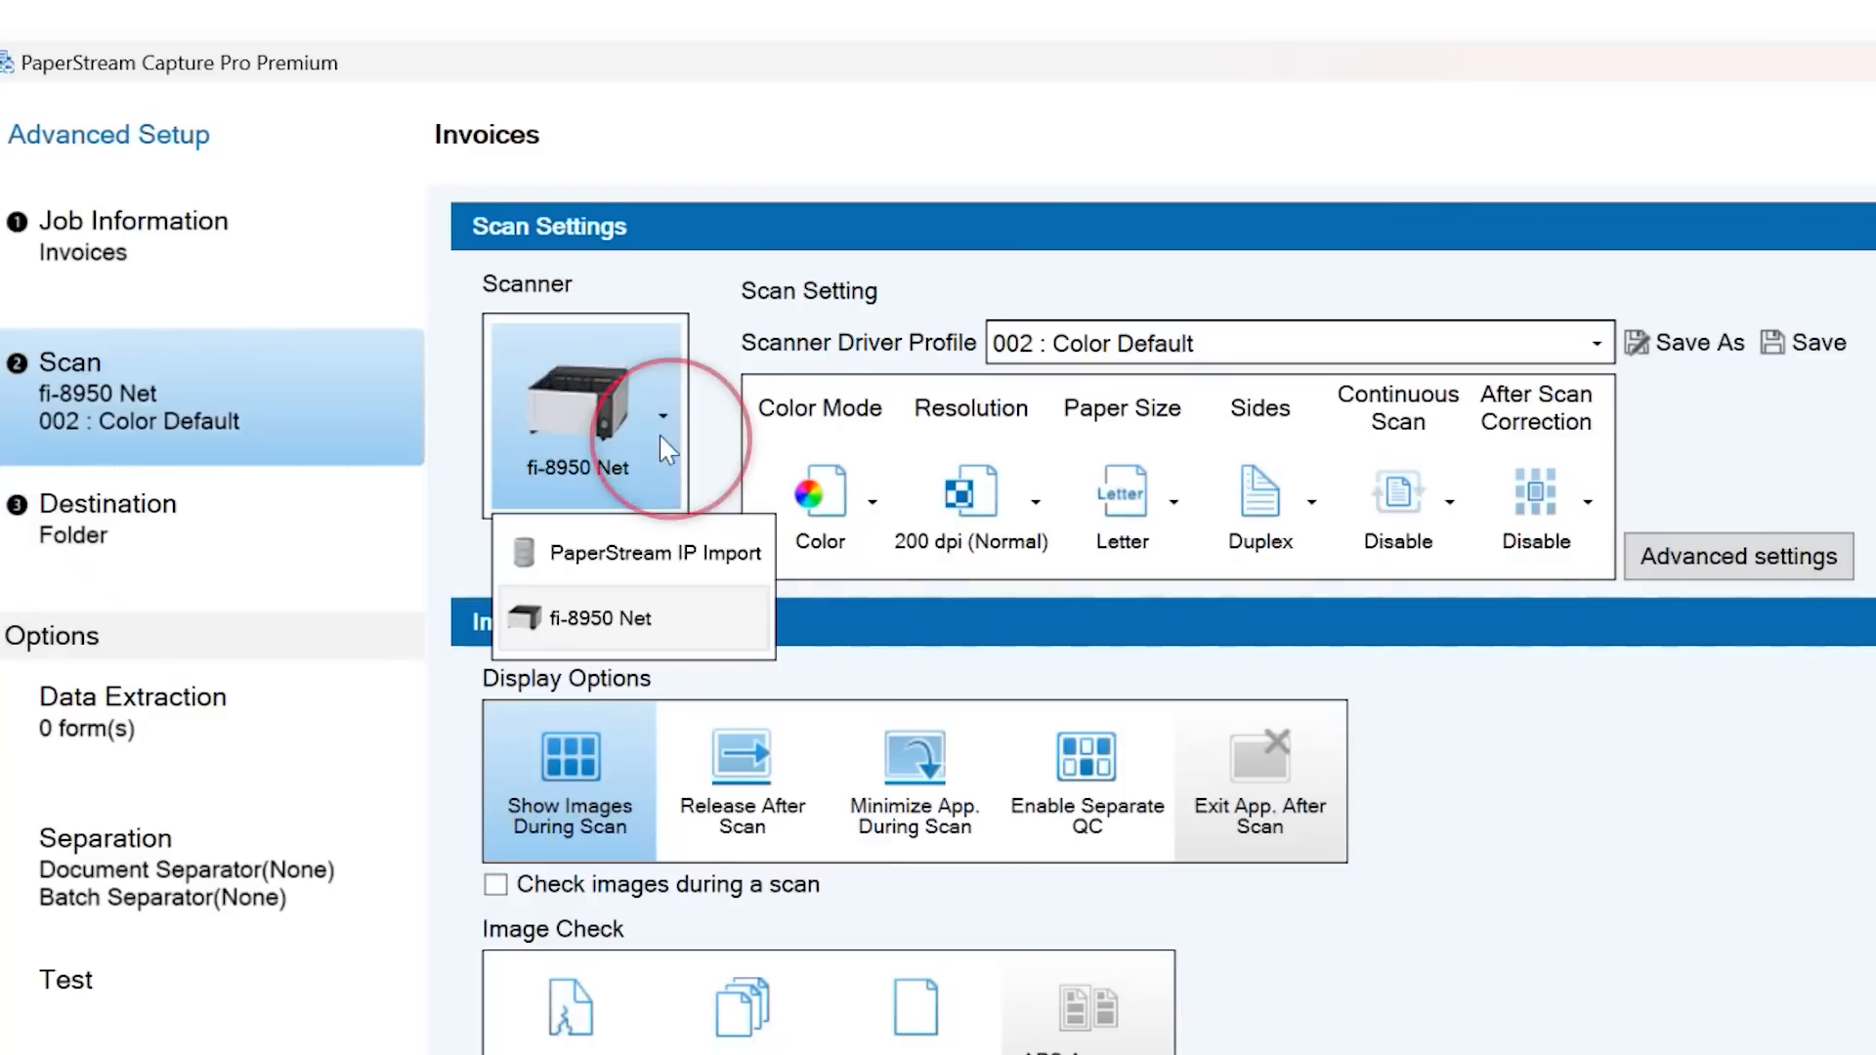
pyautogui.click(653, 620)
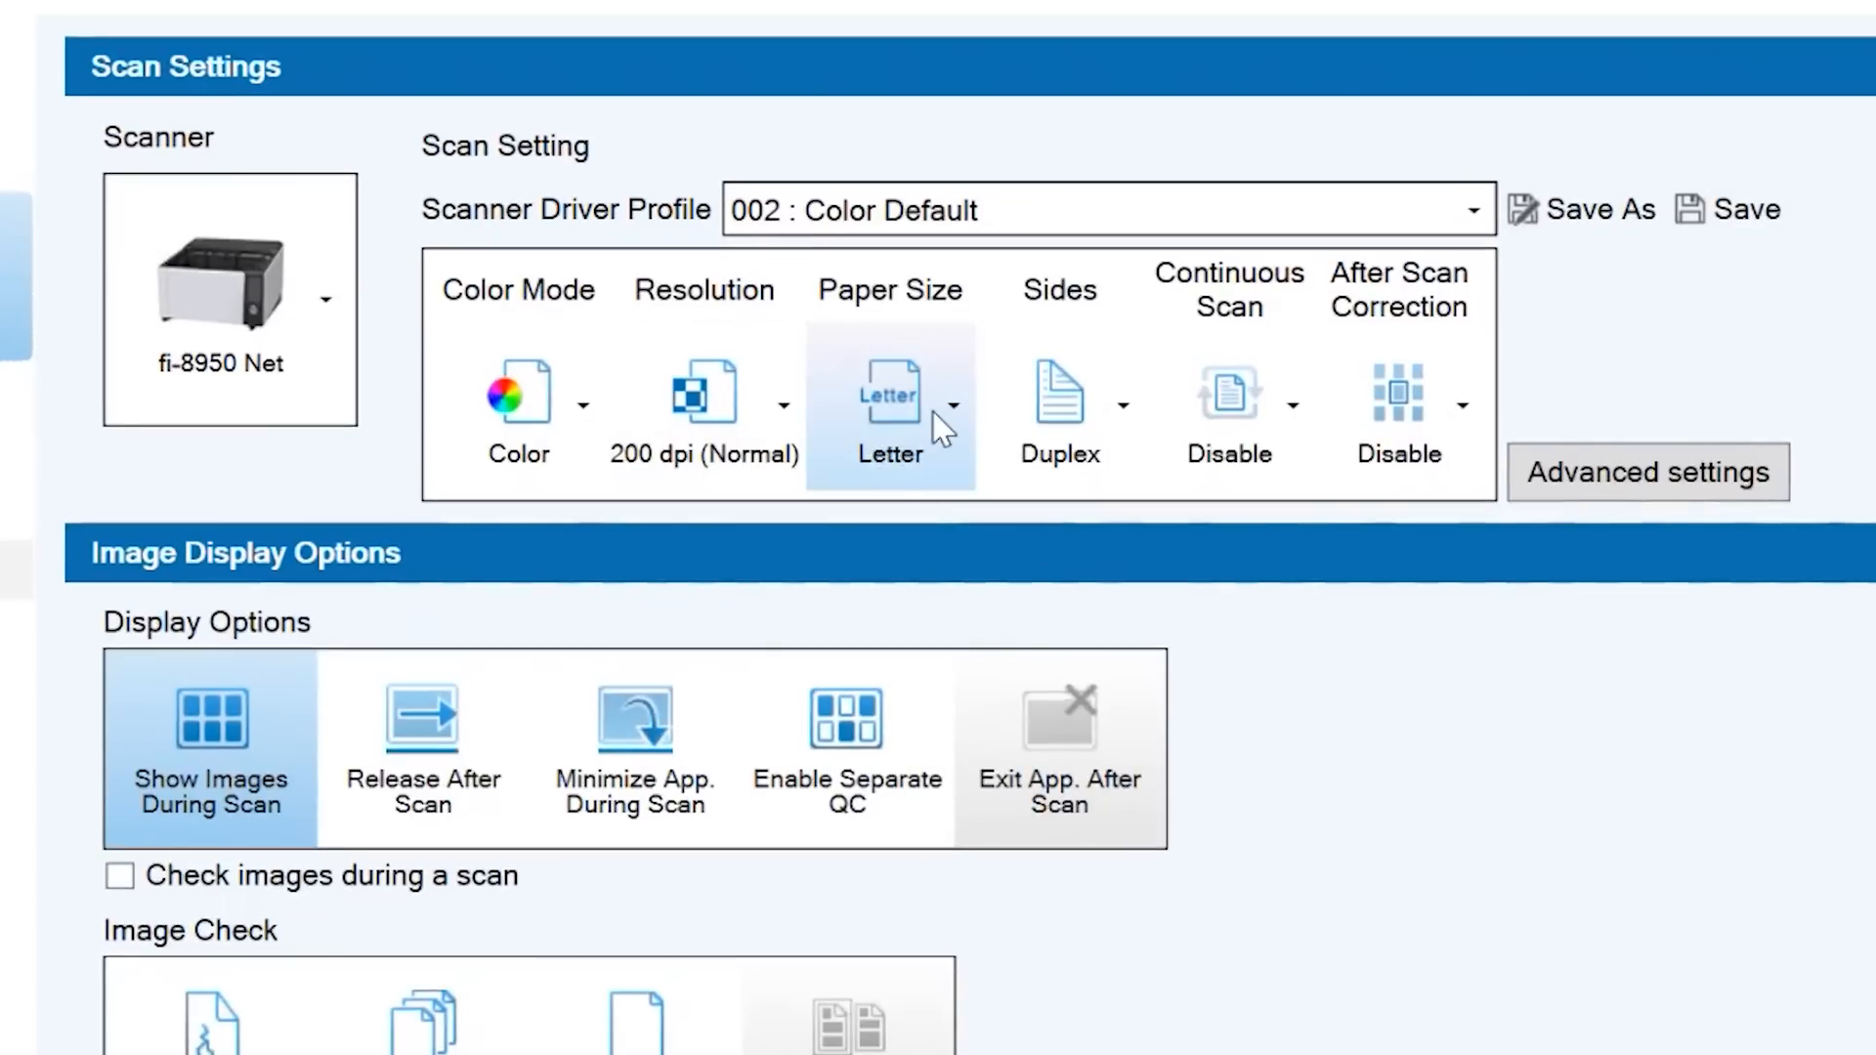
pyautogui.click(948, 411)
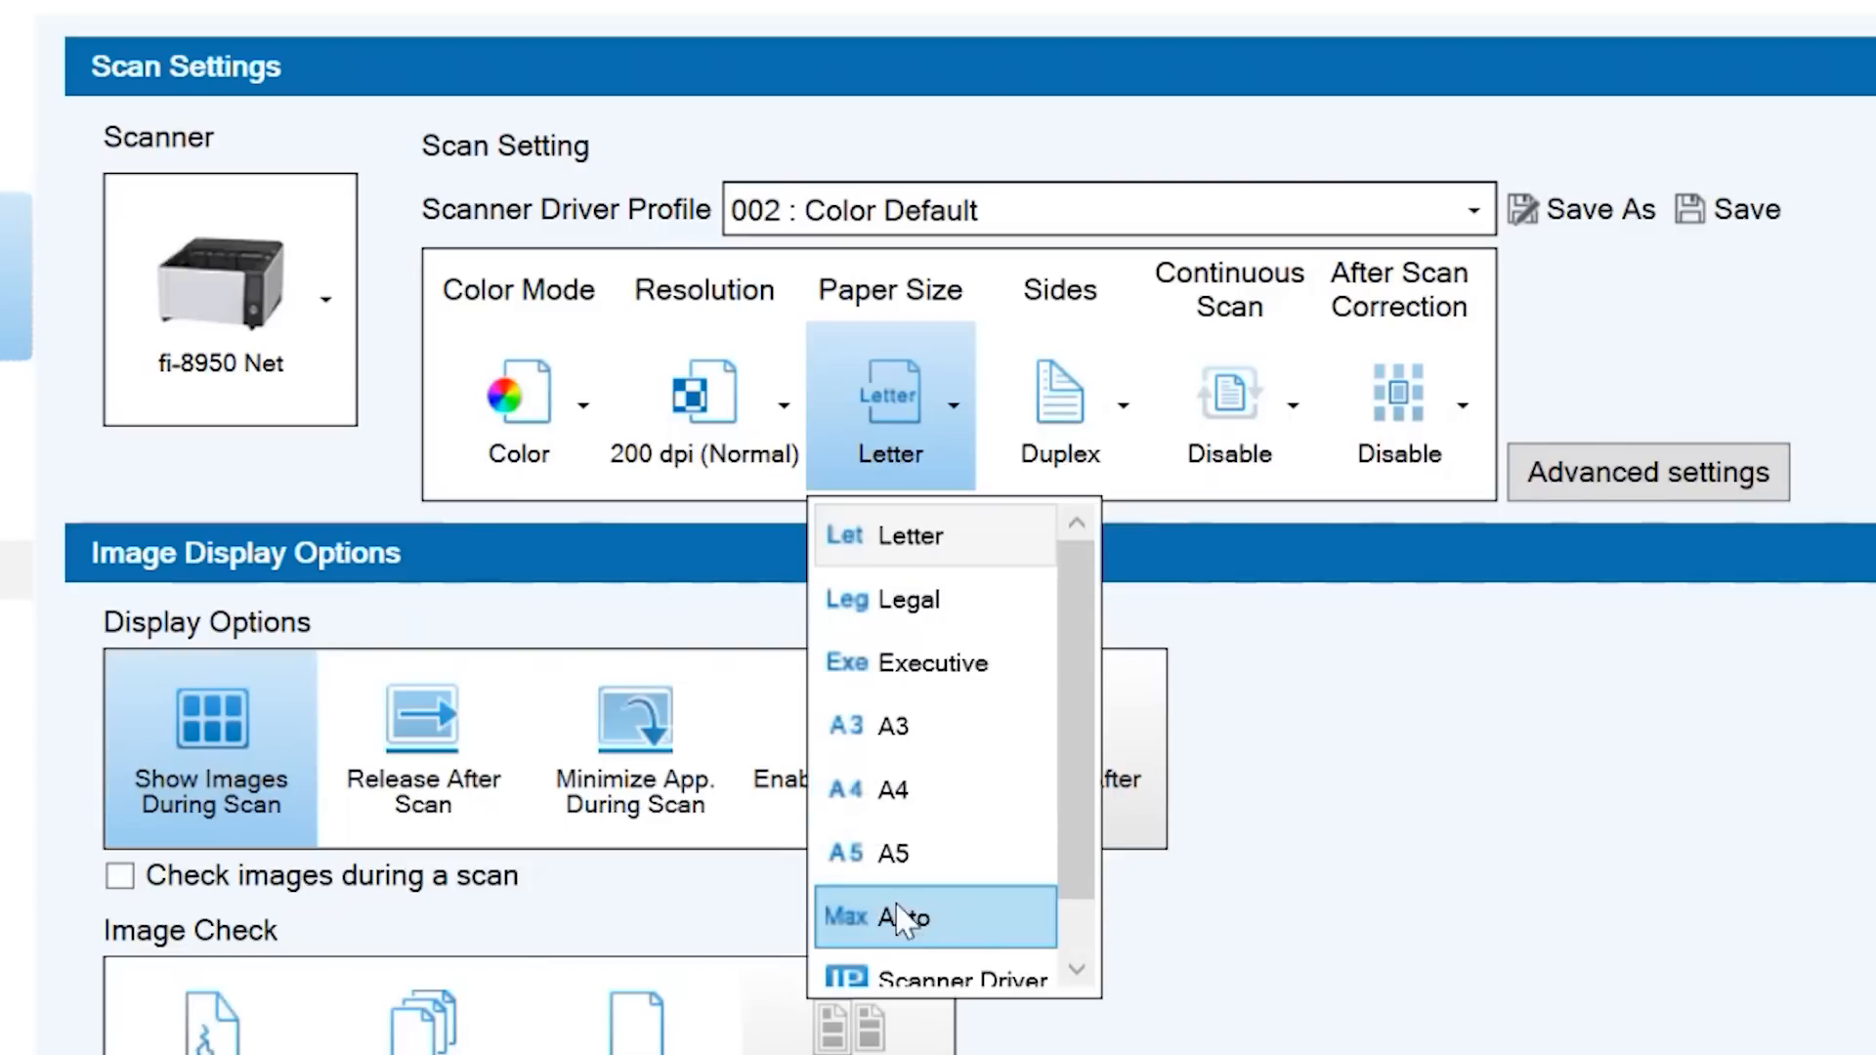
pyautogui.click(968, 938)
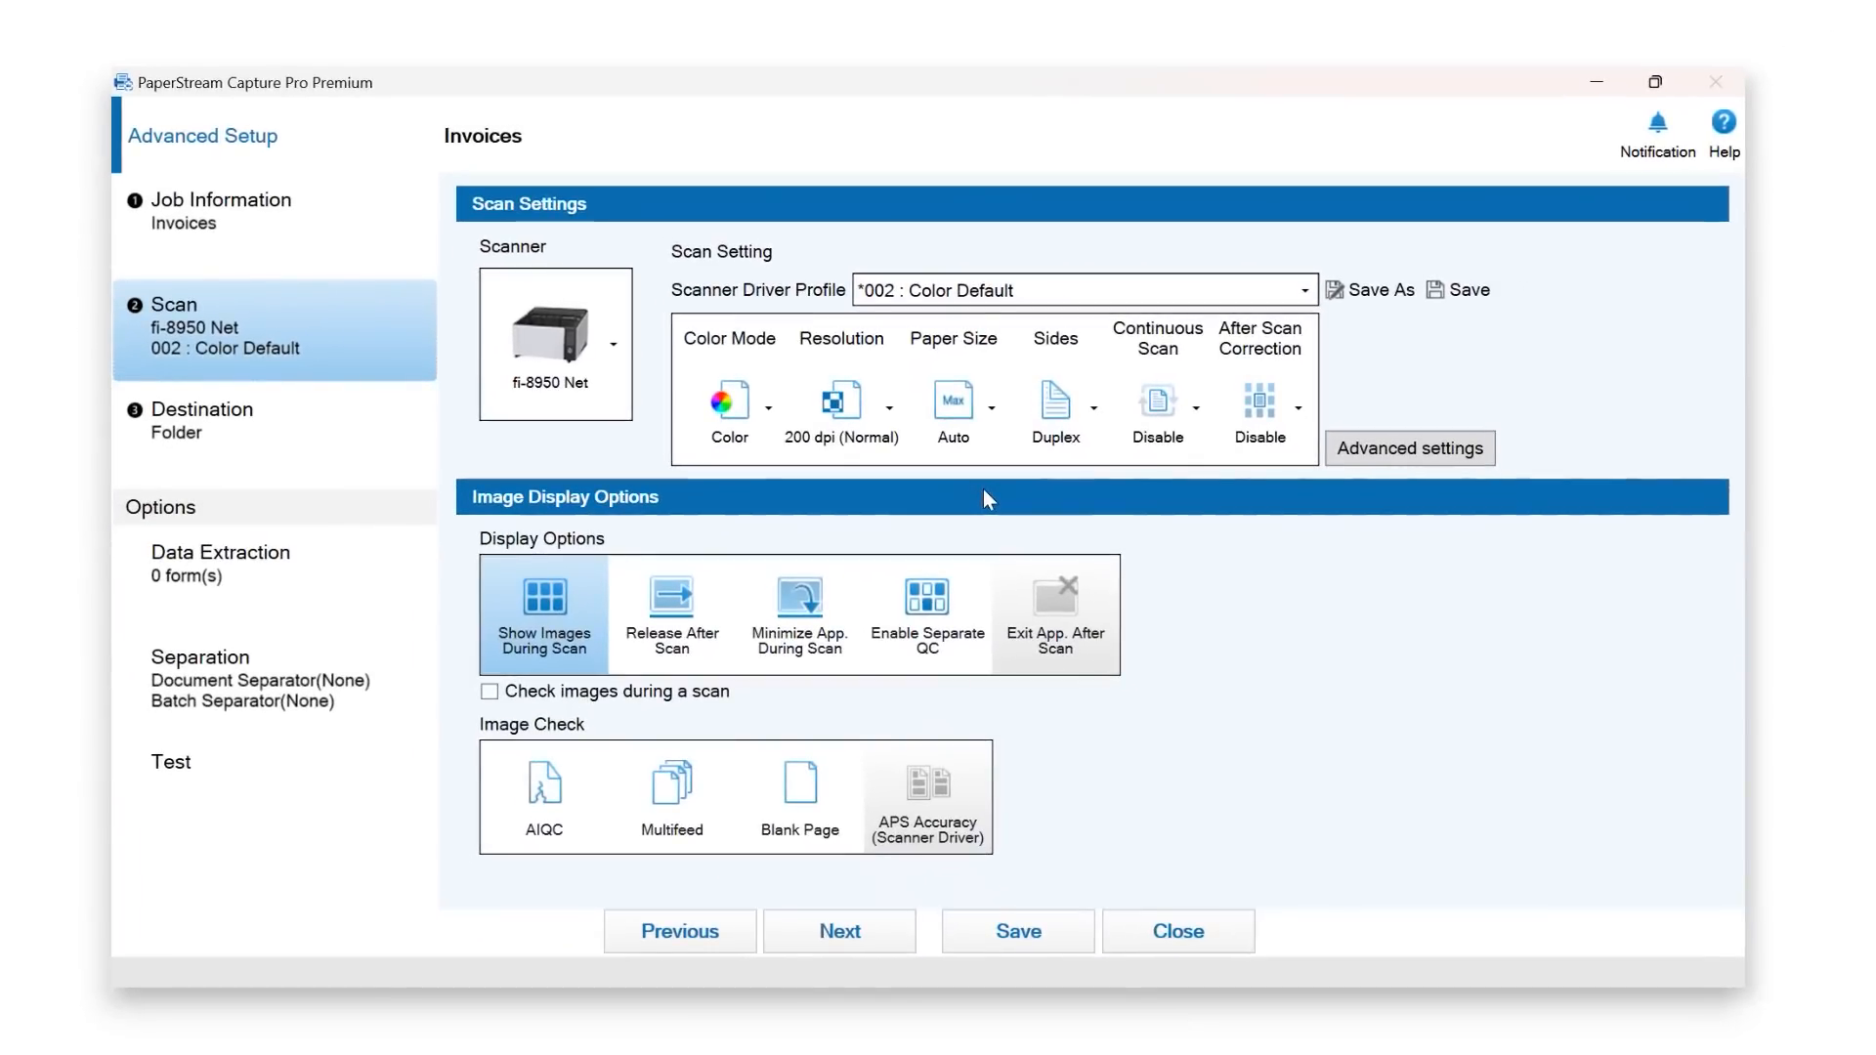
# - Save the 002 : Color Default driver profile and keep Show Images During Scan on
pyautogui.click(1409, 449)
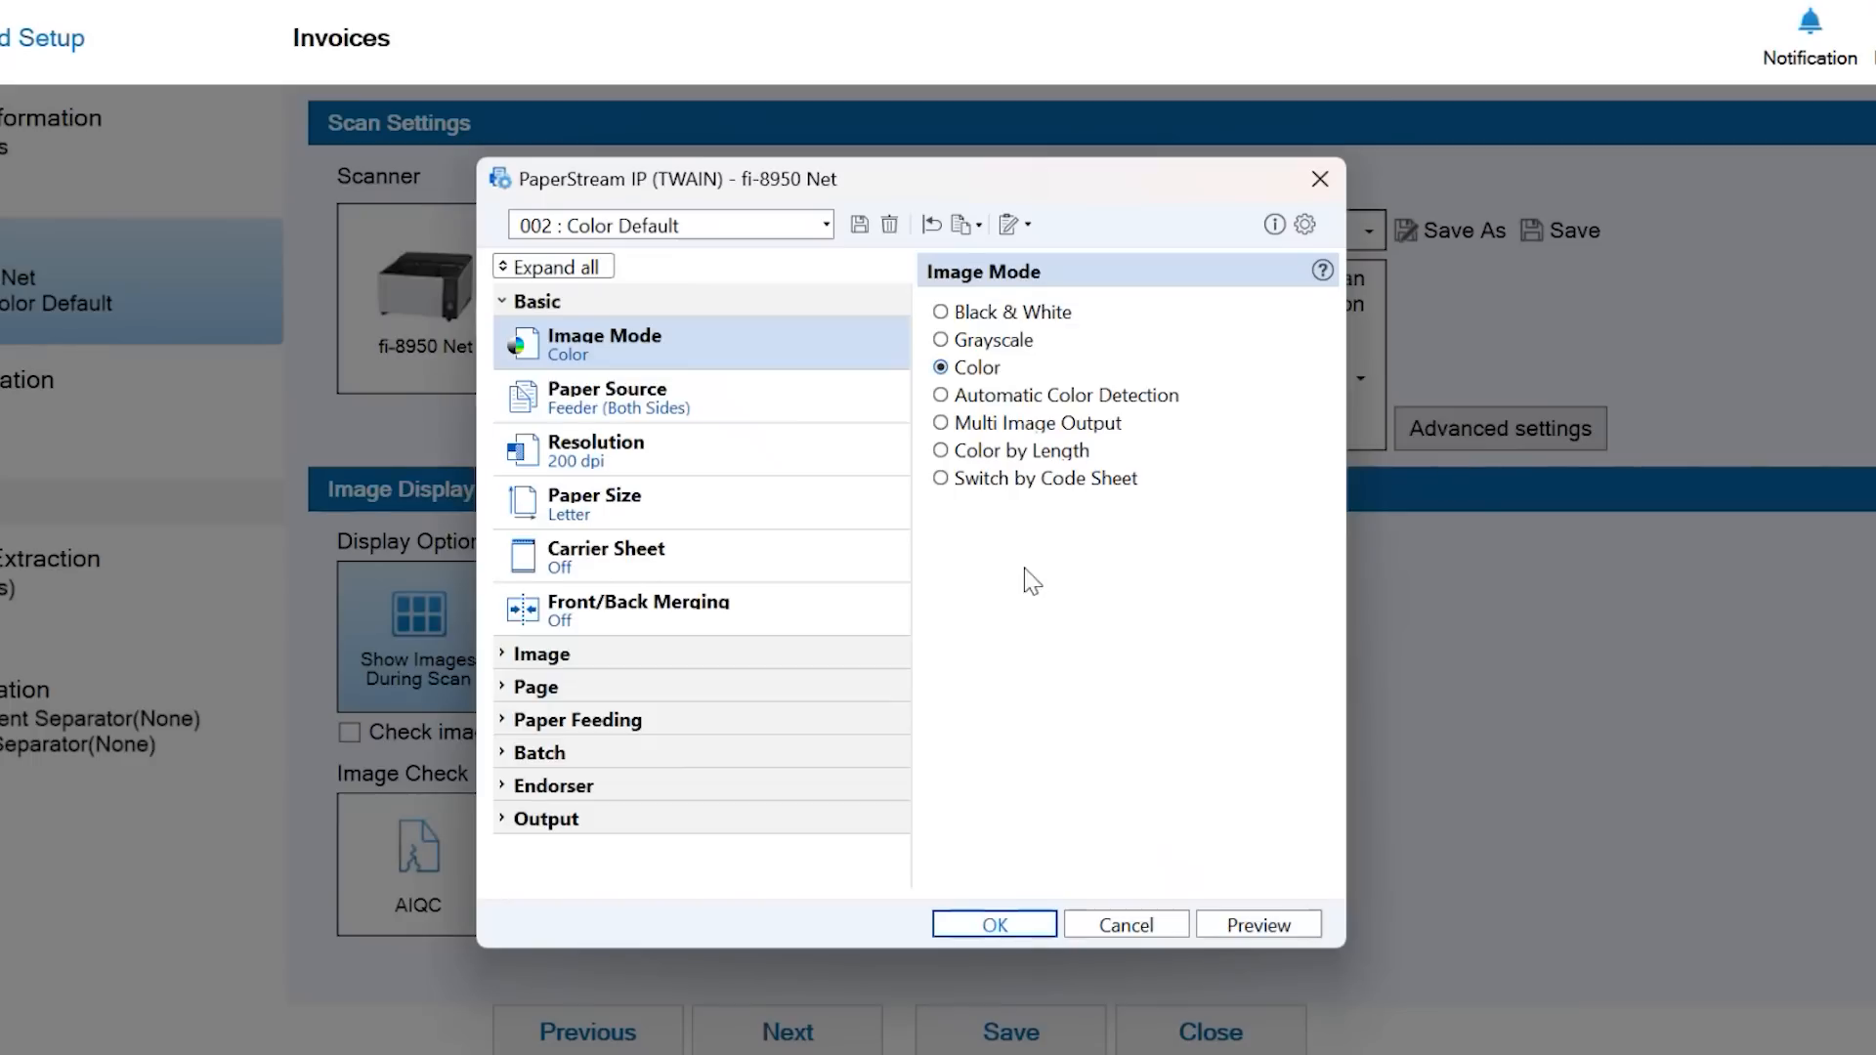
pyautogui.click(860, 236)
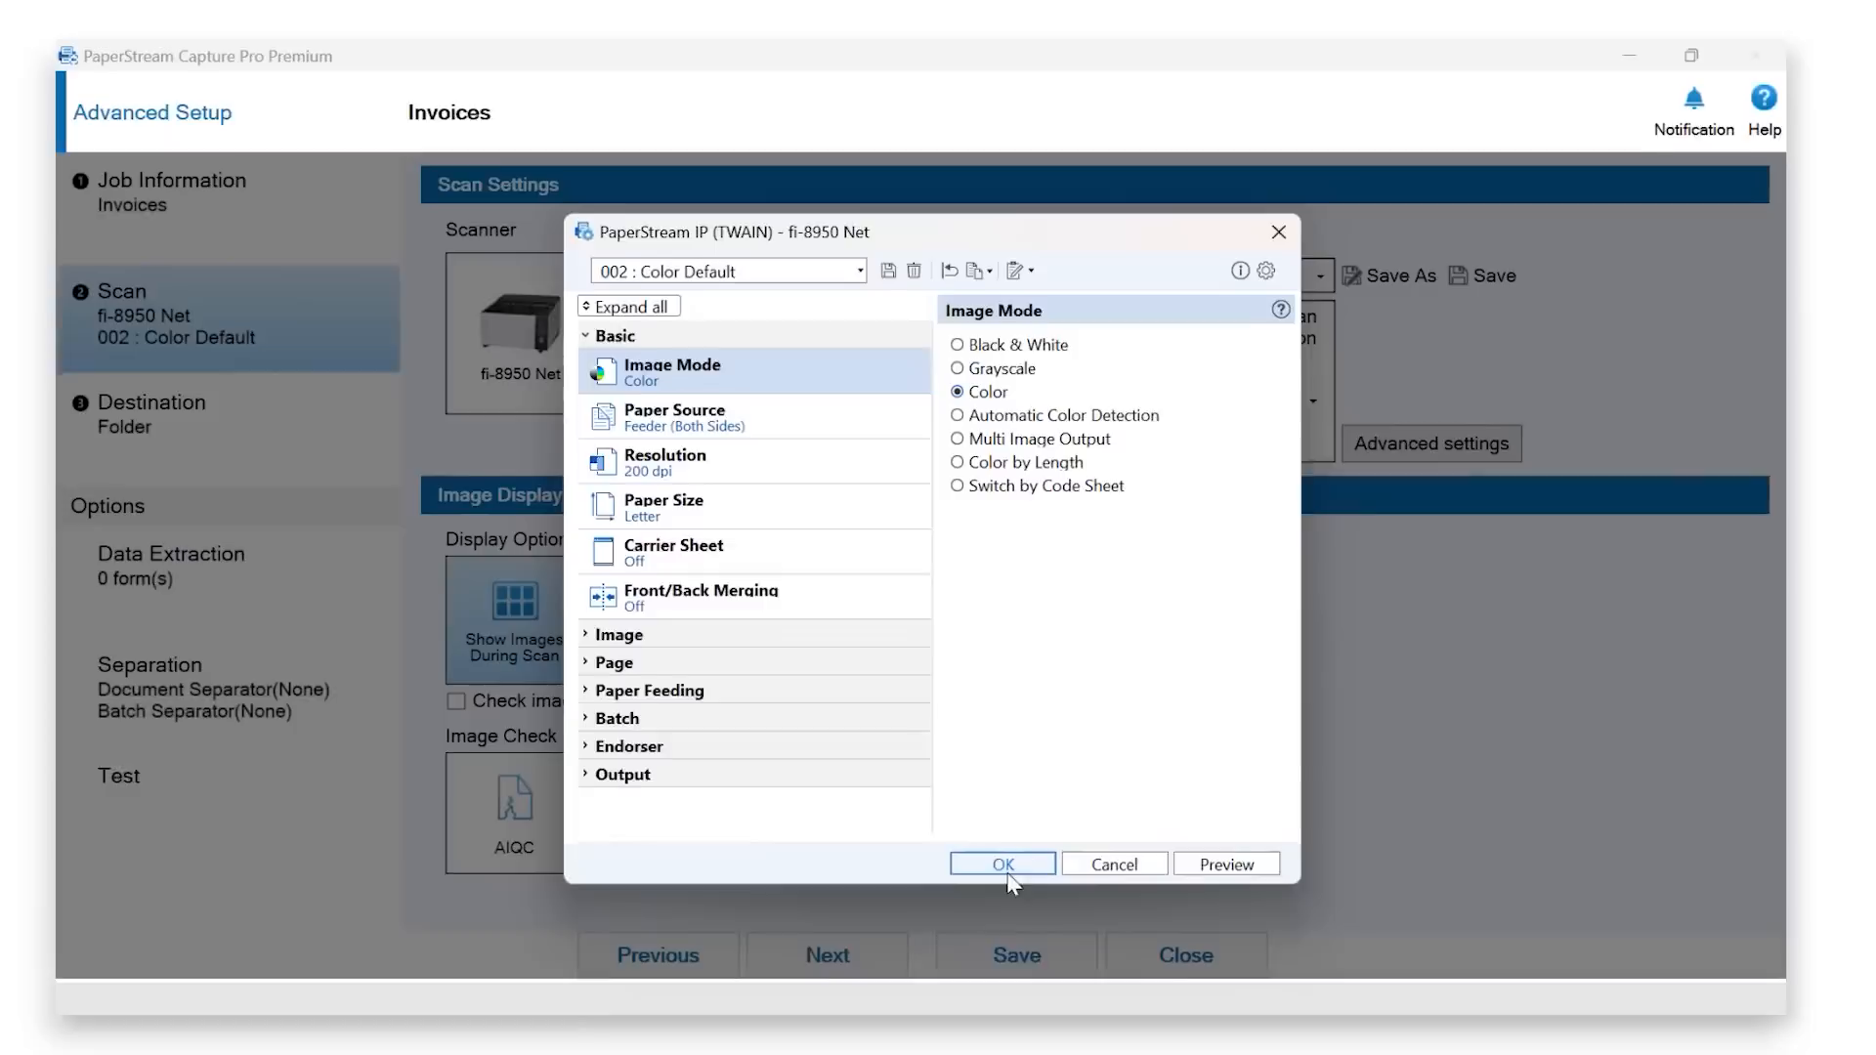
pyautogui.click(1006, 868)
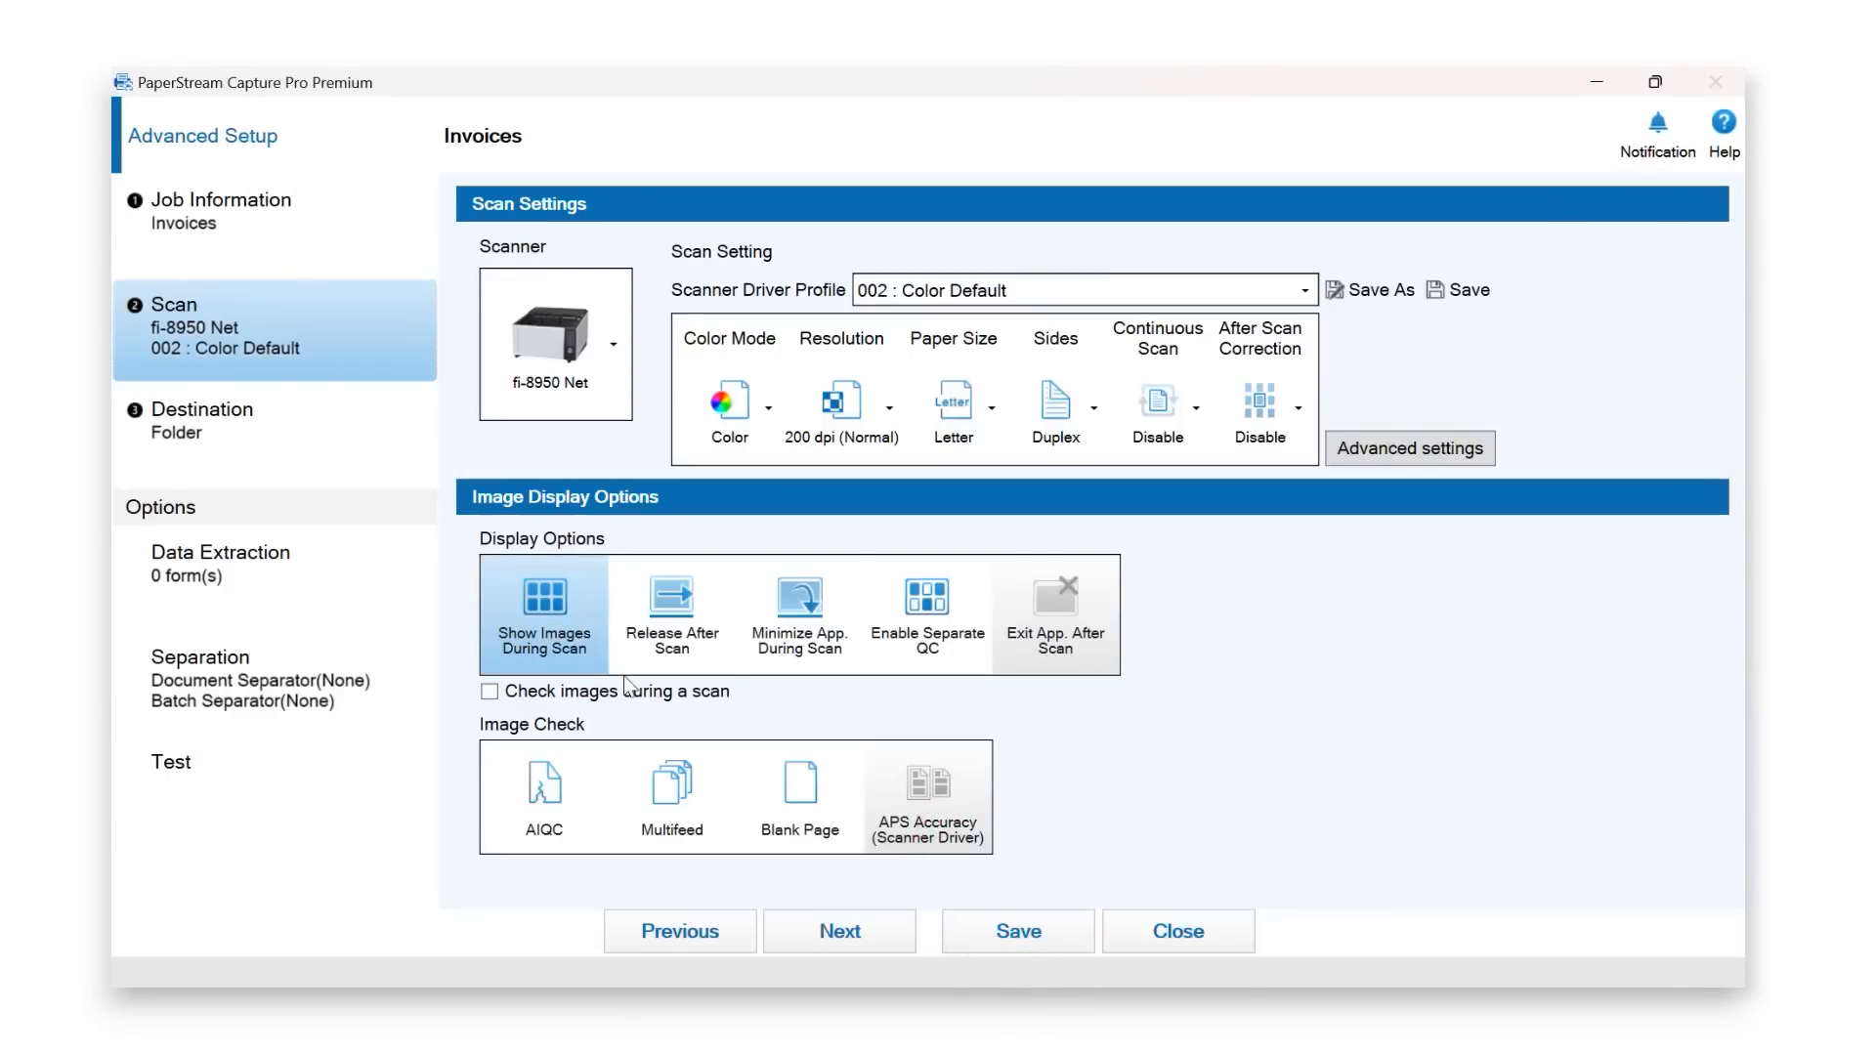
pyautogui.click(552, 647)
# - Set the destination to Folder output in C:\Users\Public\Documents instead of SharePoint
pyautogui.click(302, 443)
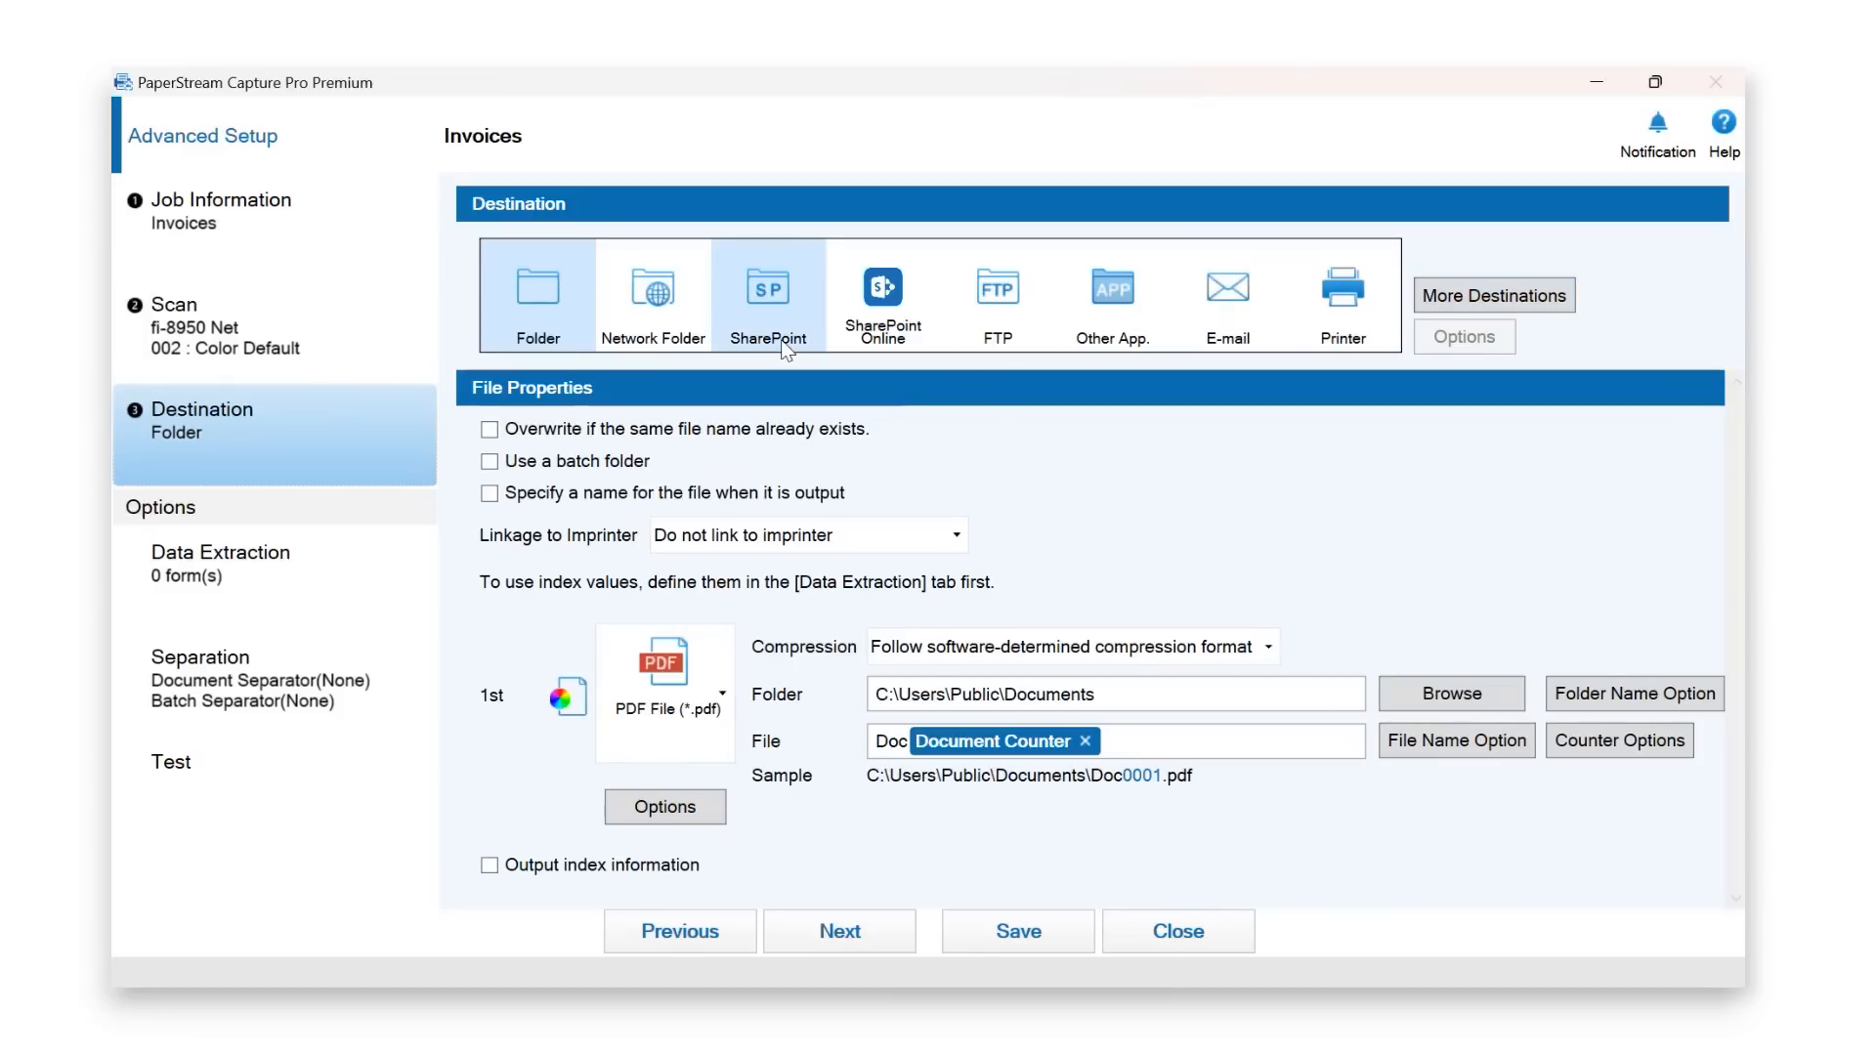
pyautogui.click(775, 301)
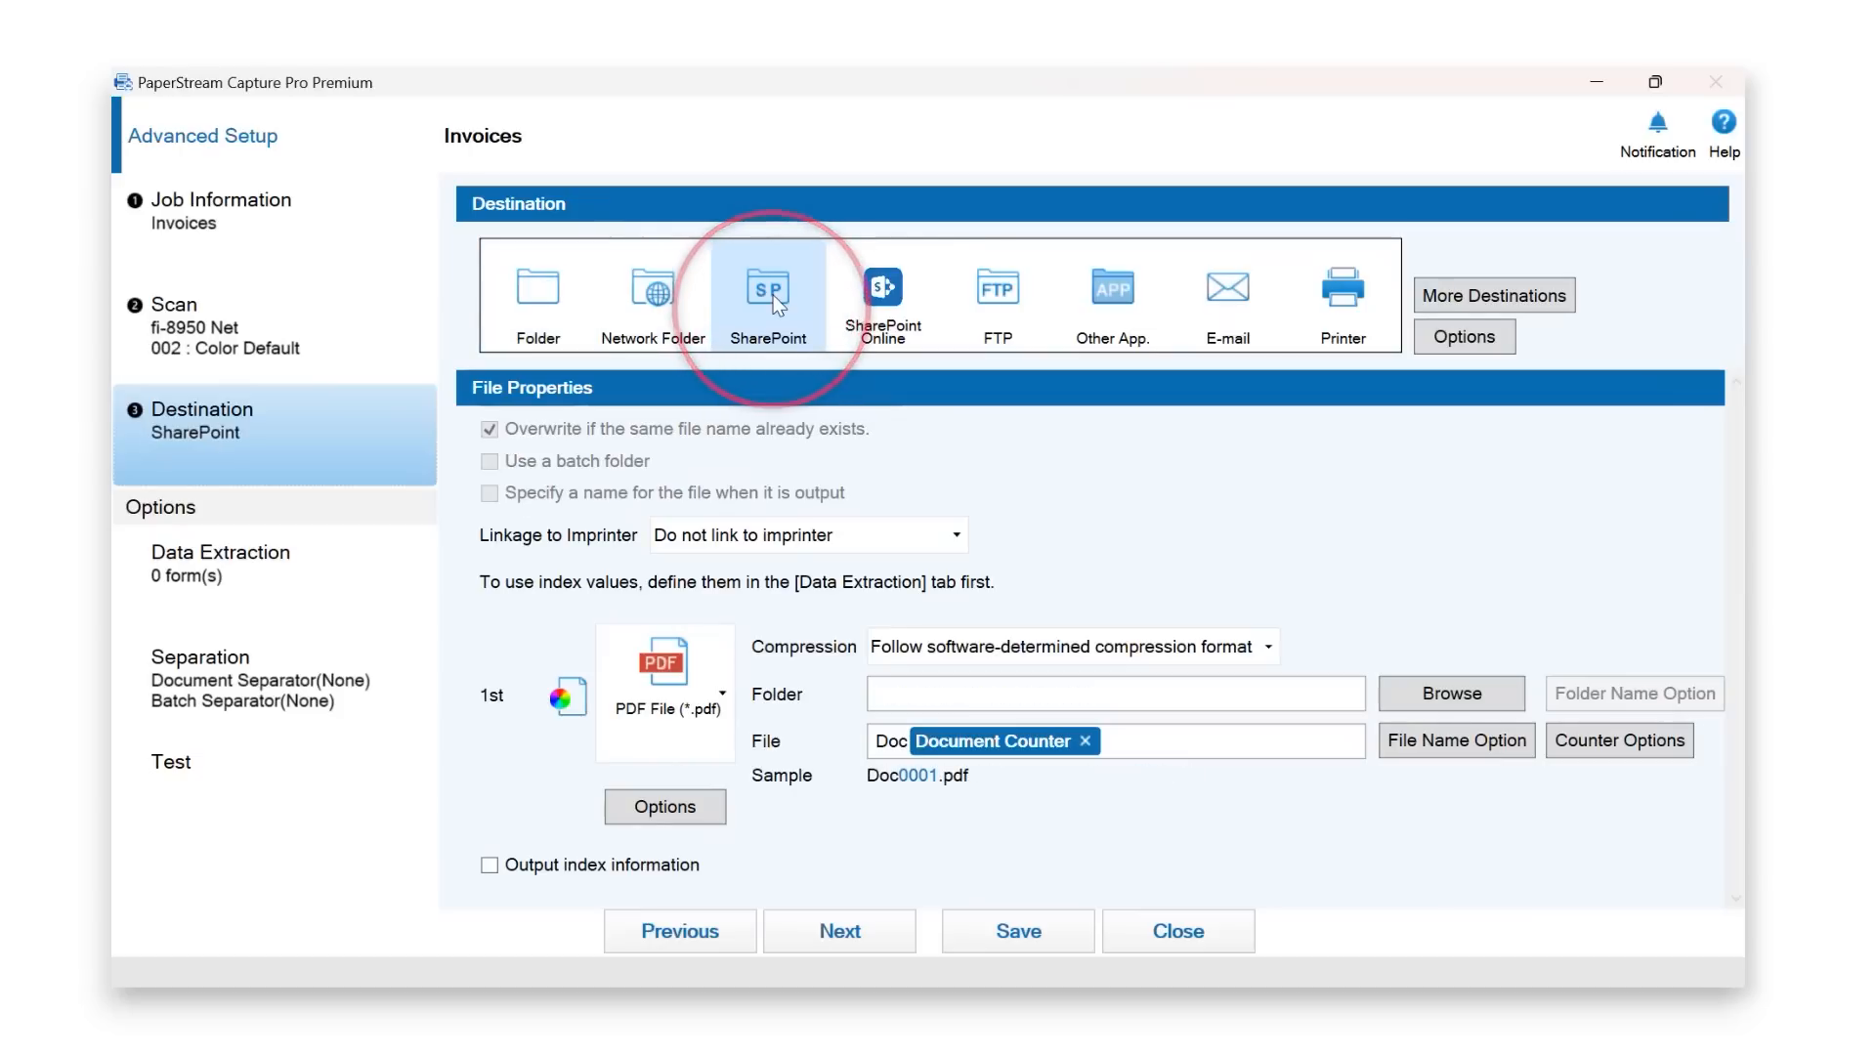
pyautogui.click(1487, 349)
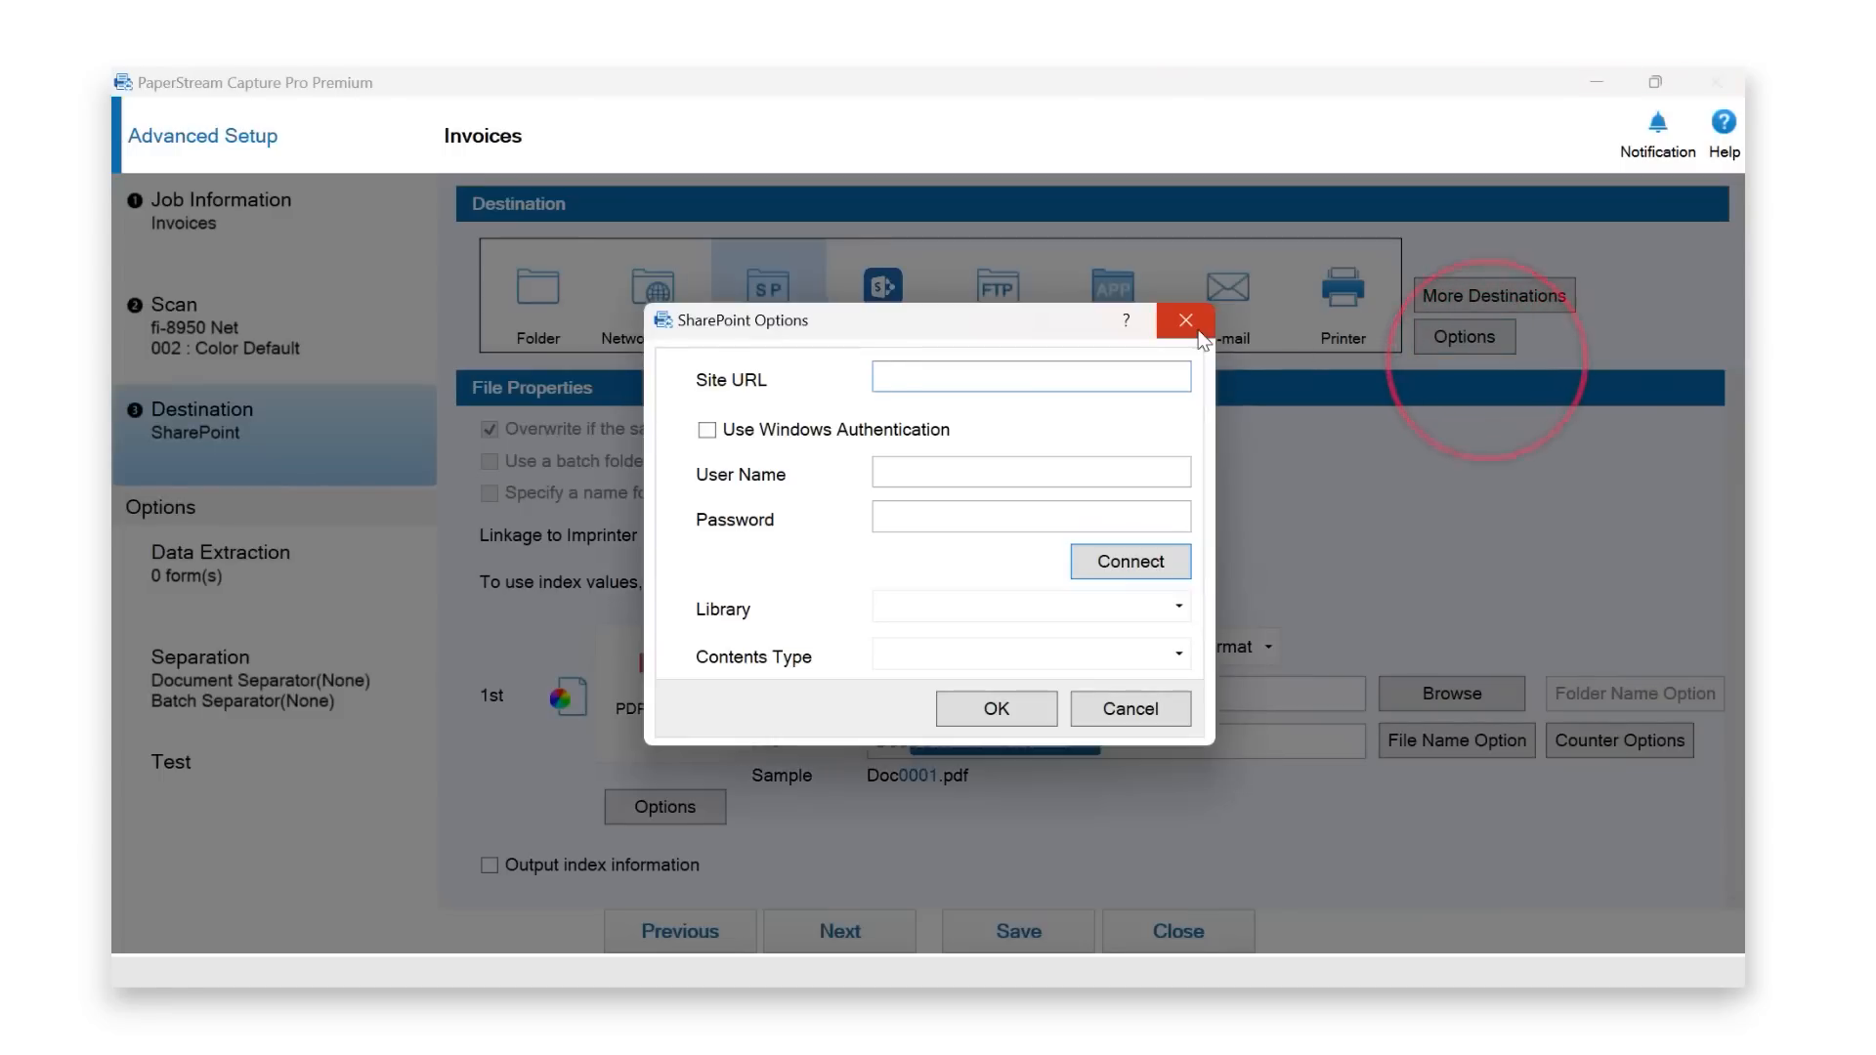
pyautogui.click(1204, 330)
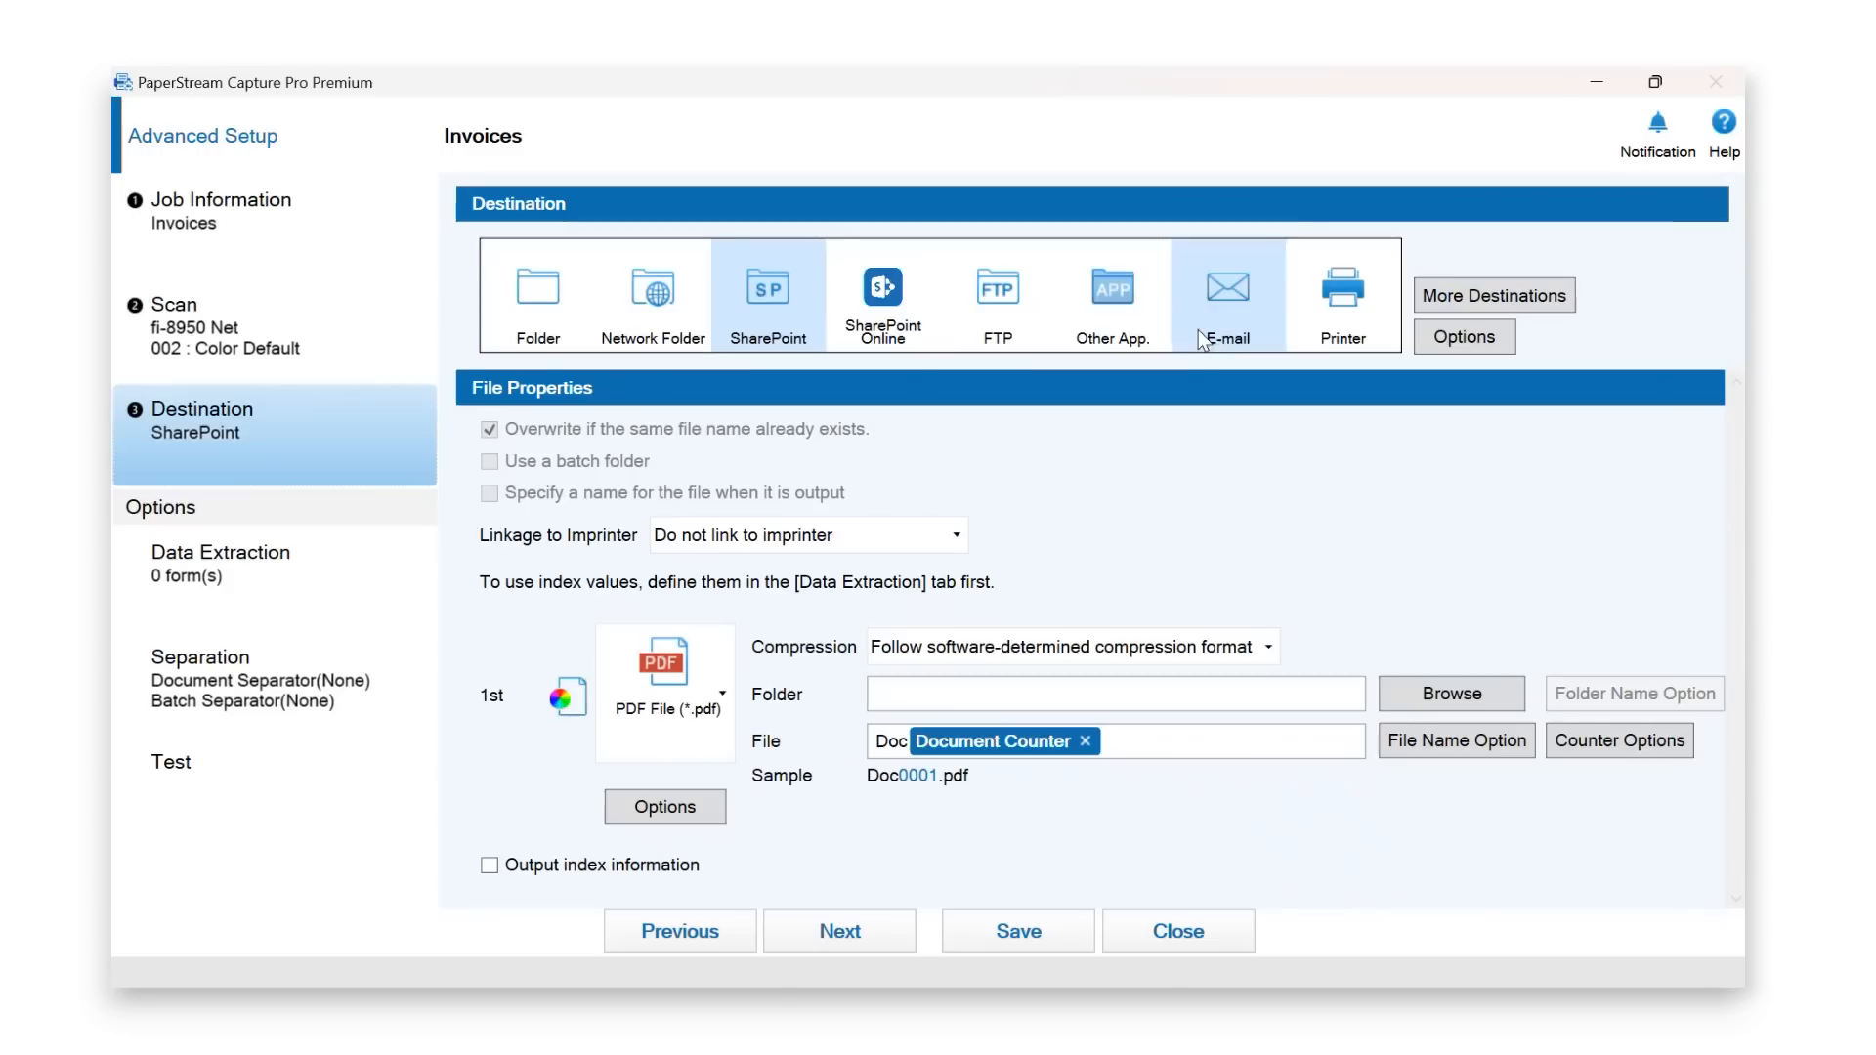
pyautogui.click(560, 311)
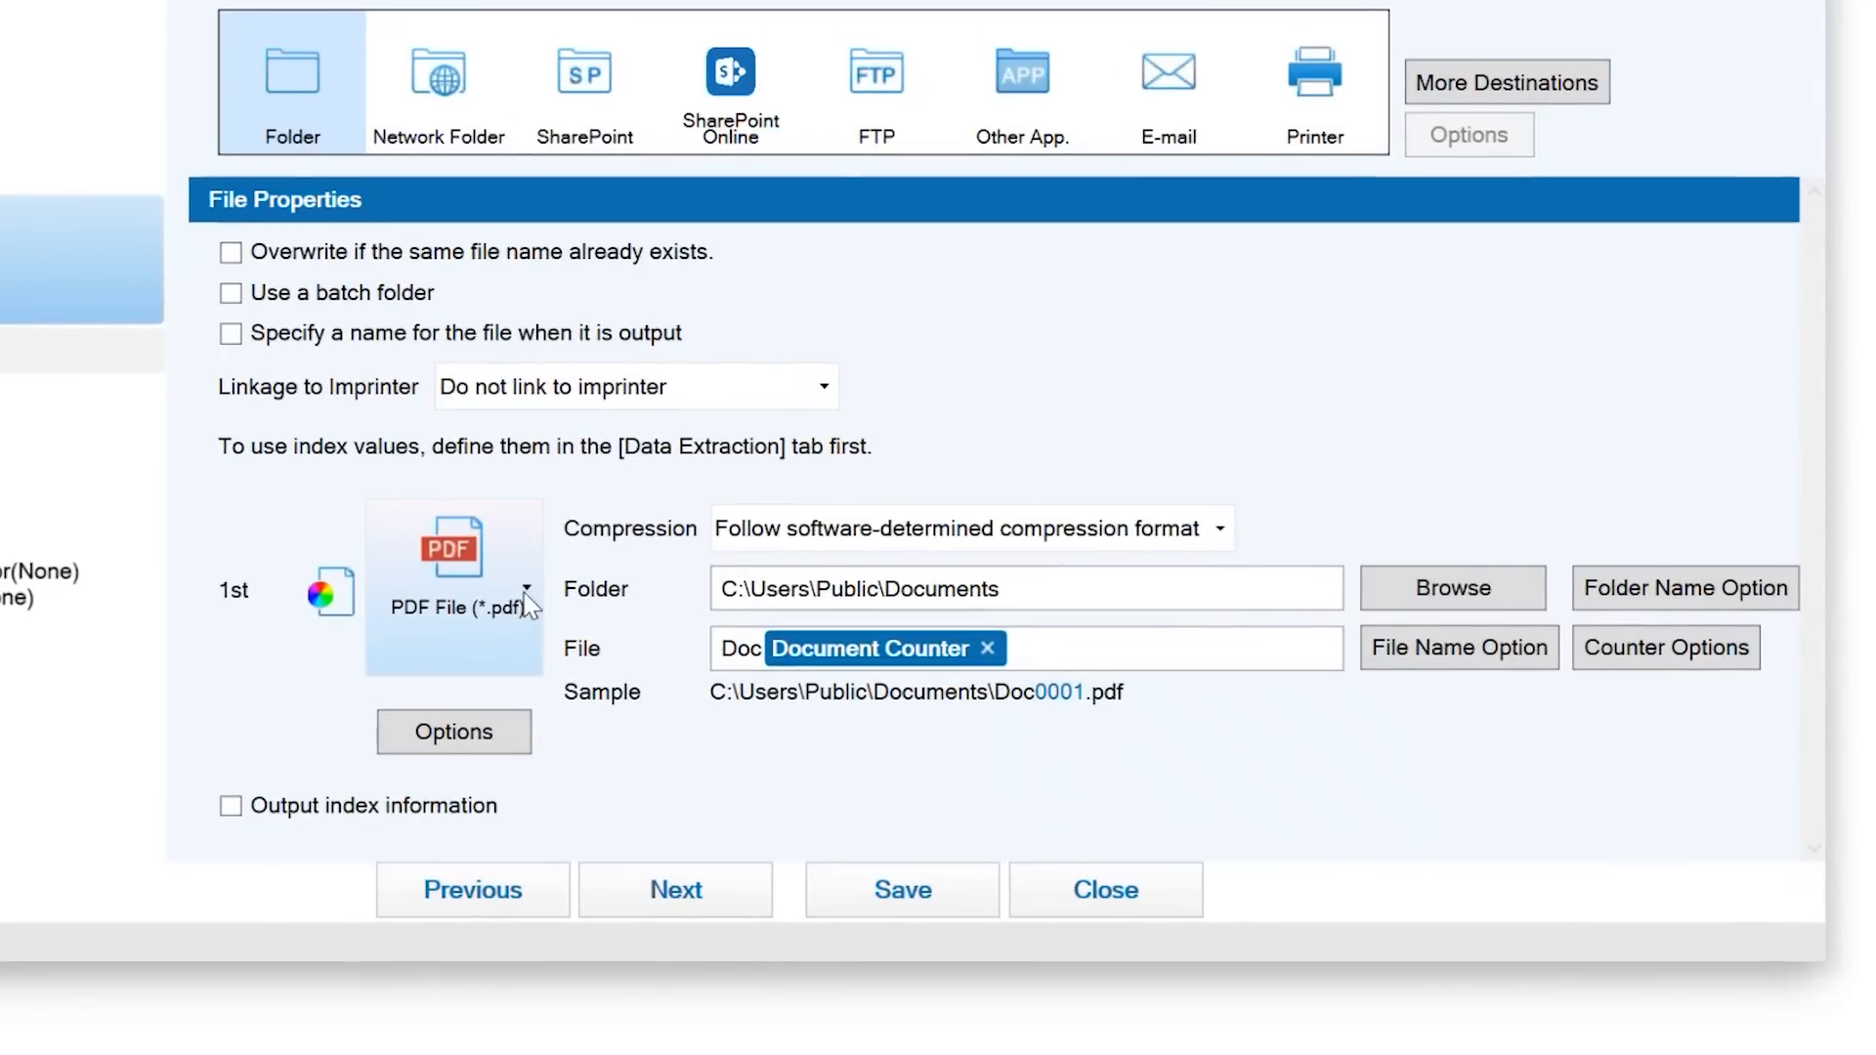
pyautogui.click(525, 591)
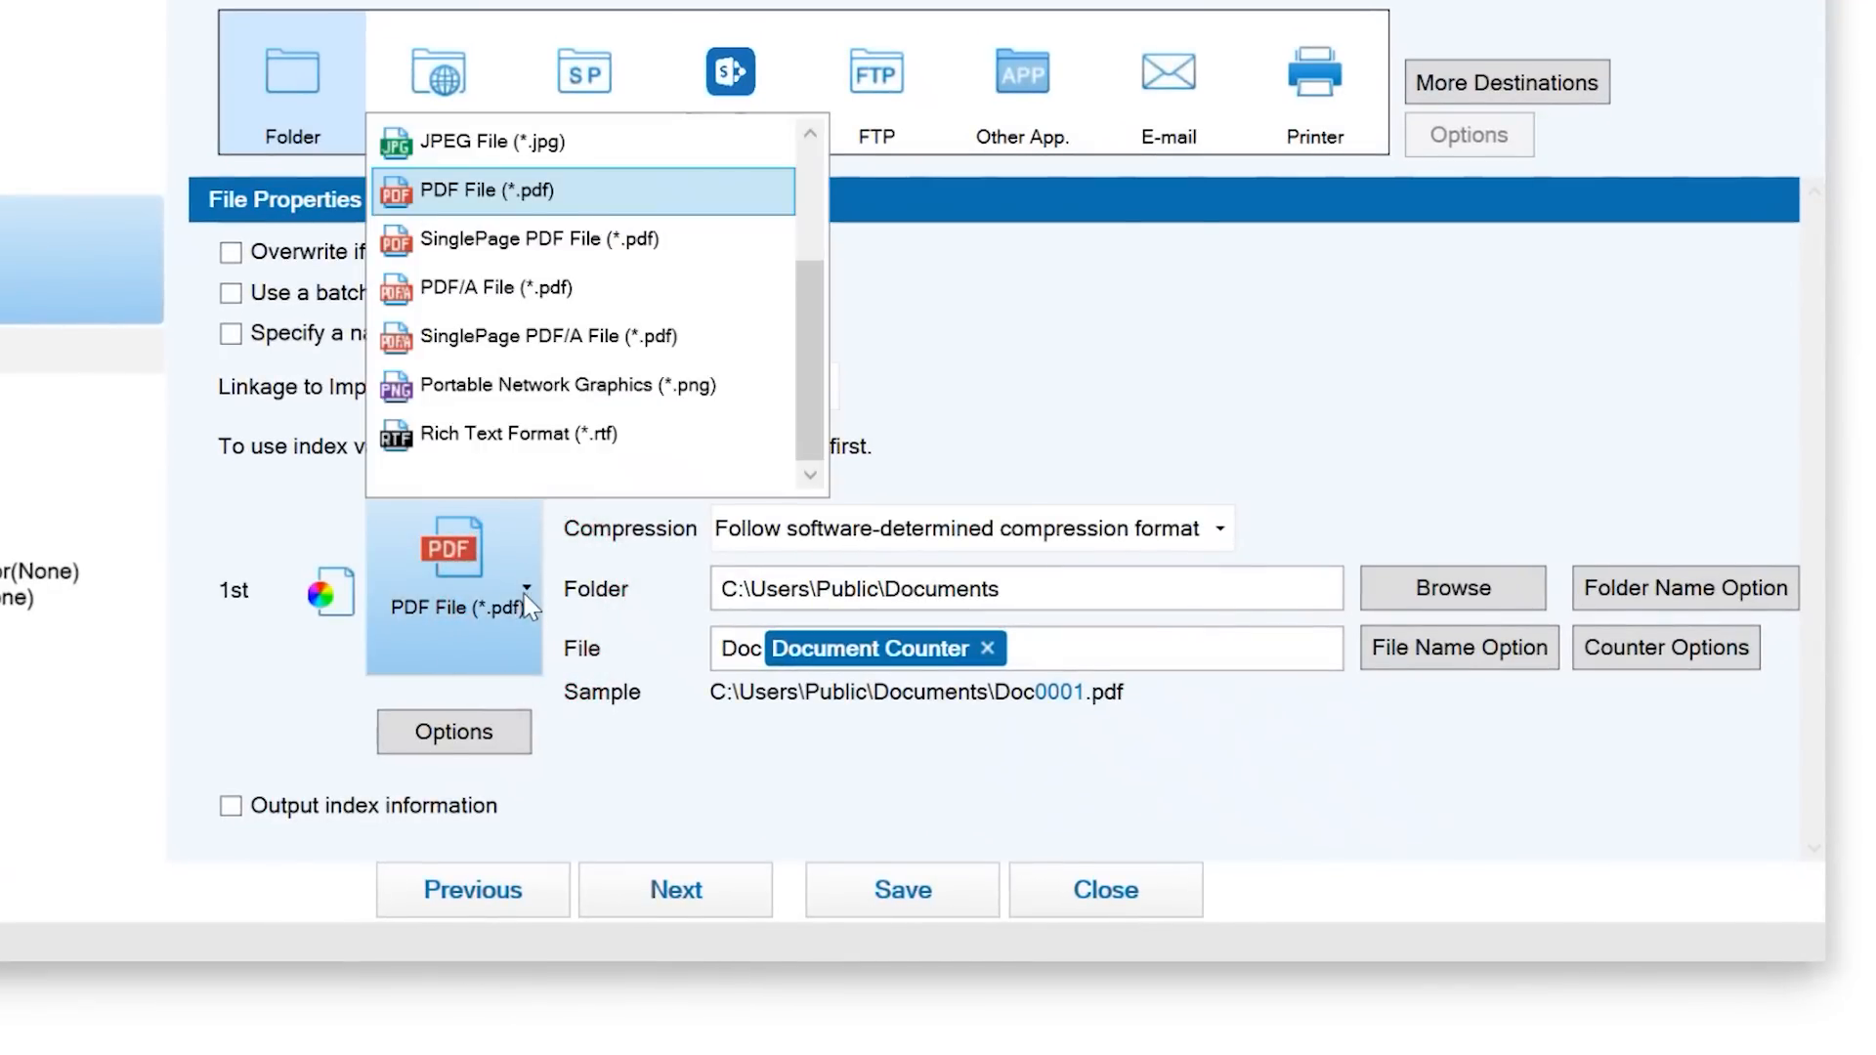
pyautogui.click(529, 207)
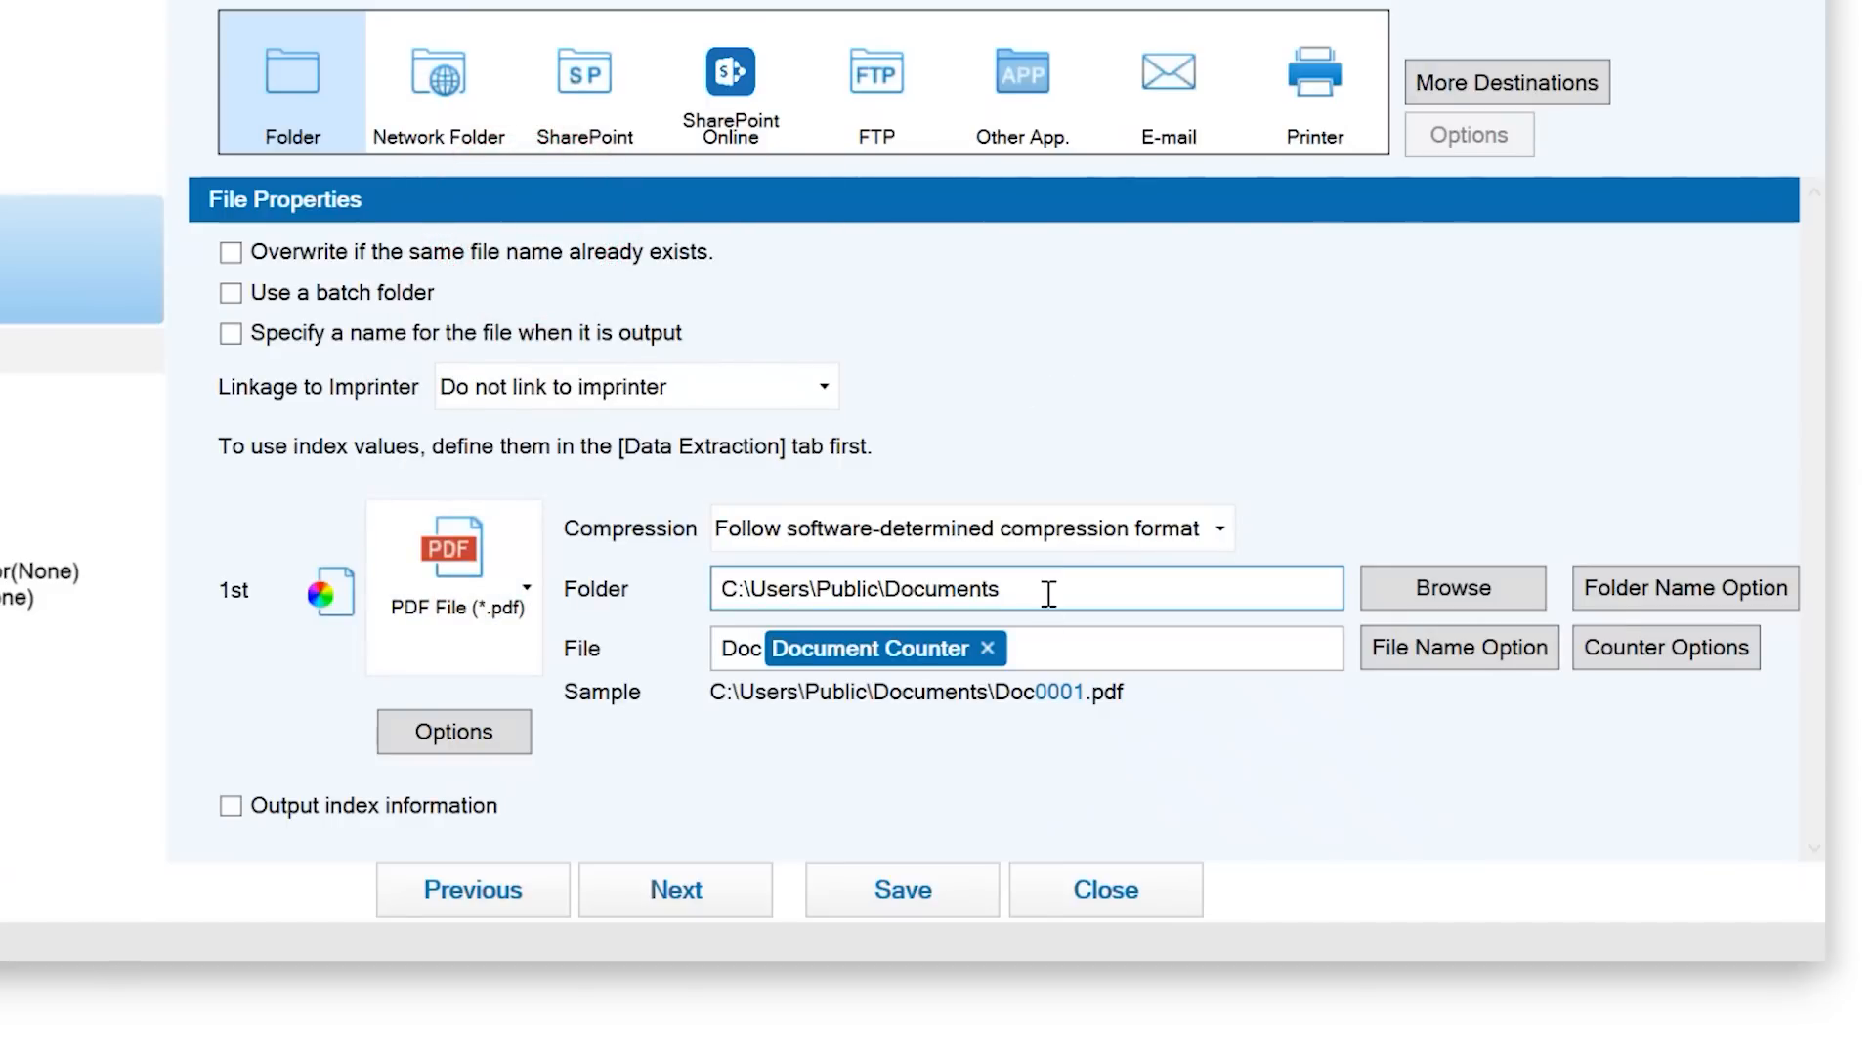
pyautogui.click(1455, 601)
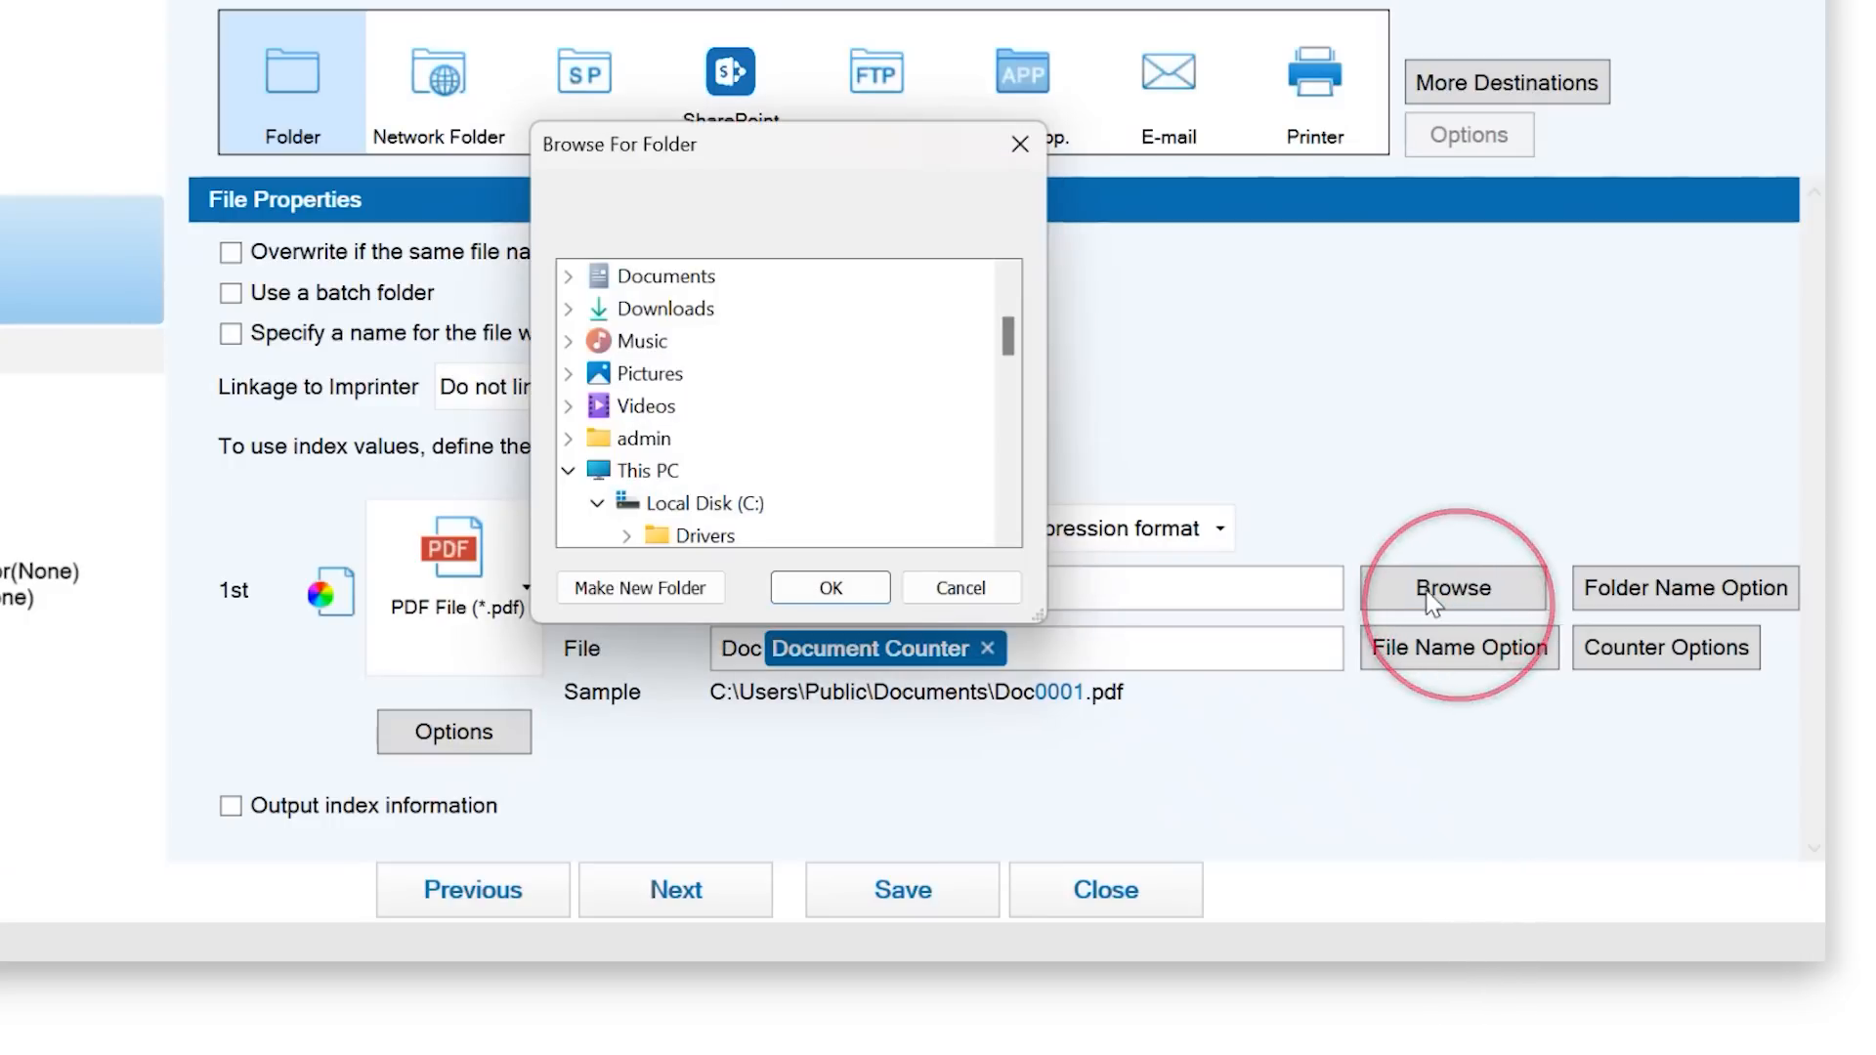
pyautogui.click(831, 588)
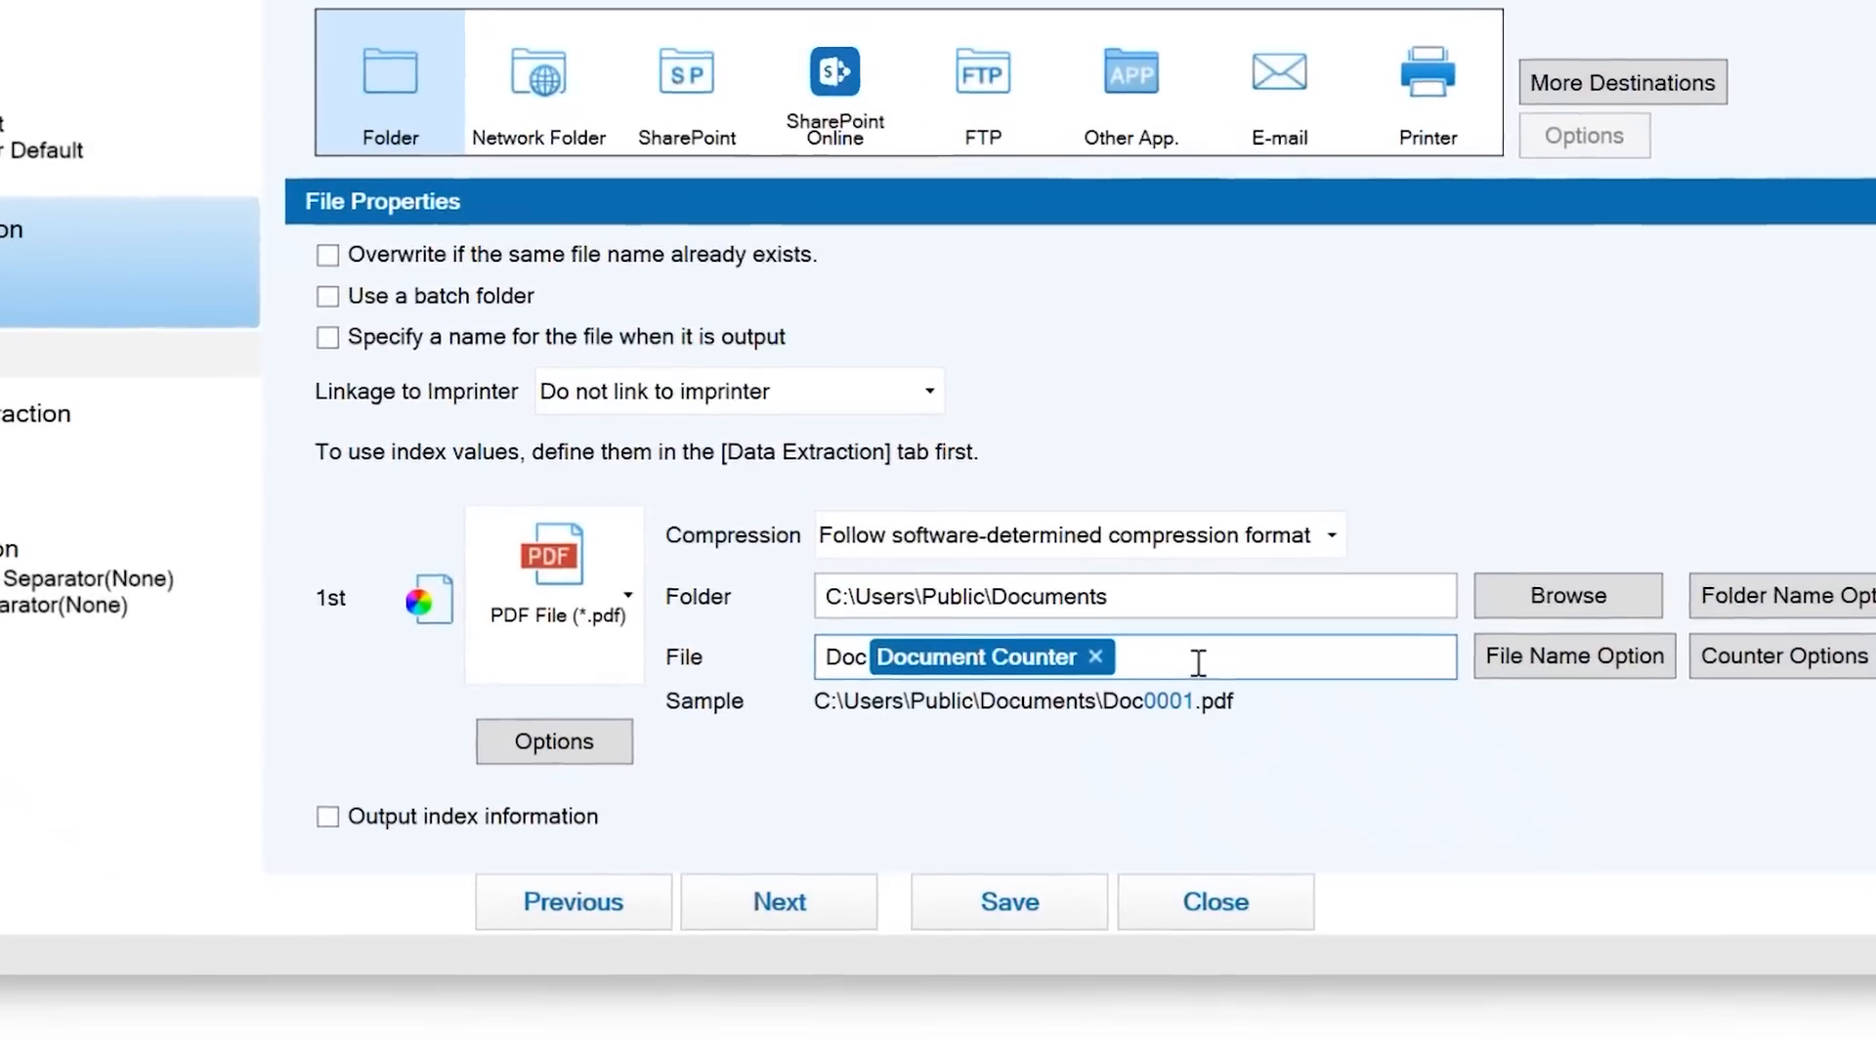
# - Replace the 'Doc' file name prefix with 'Invoices', giving samples like Invoices0001.pdf
pyautogui.moveTo(866, 656); pyautogui.dragTo(797, 670)
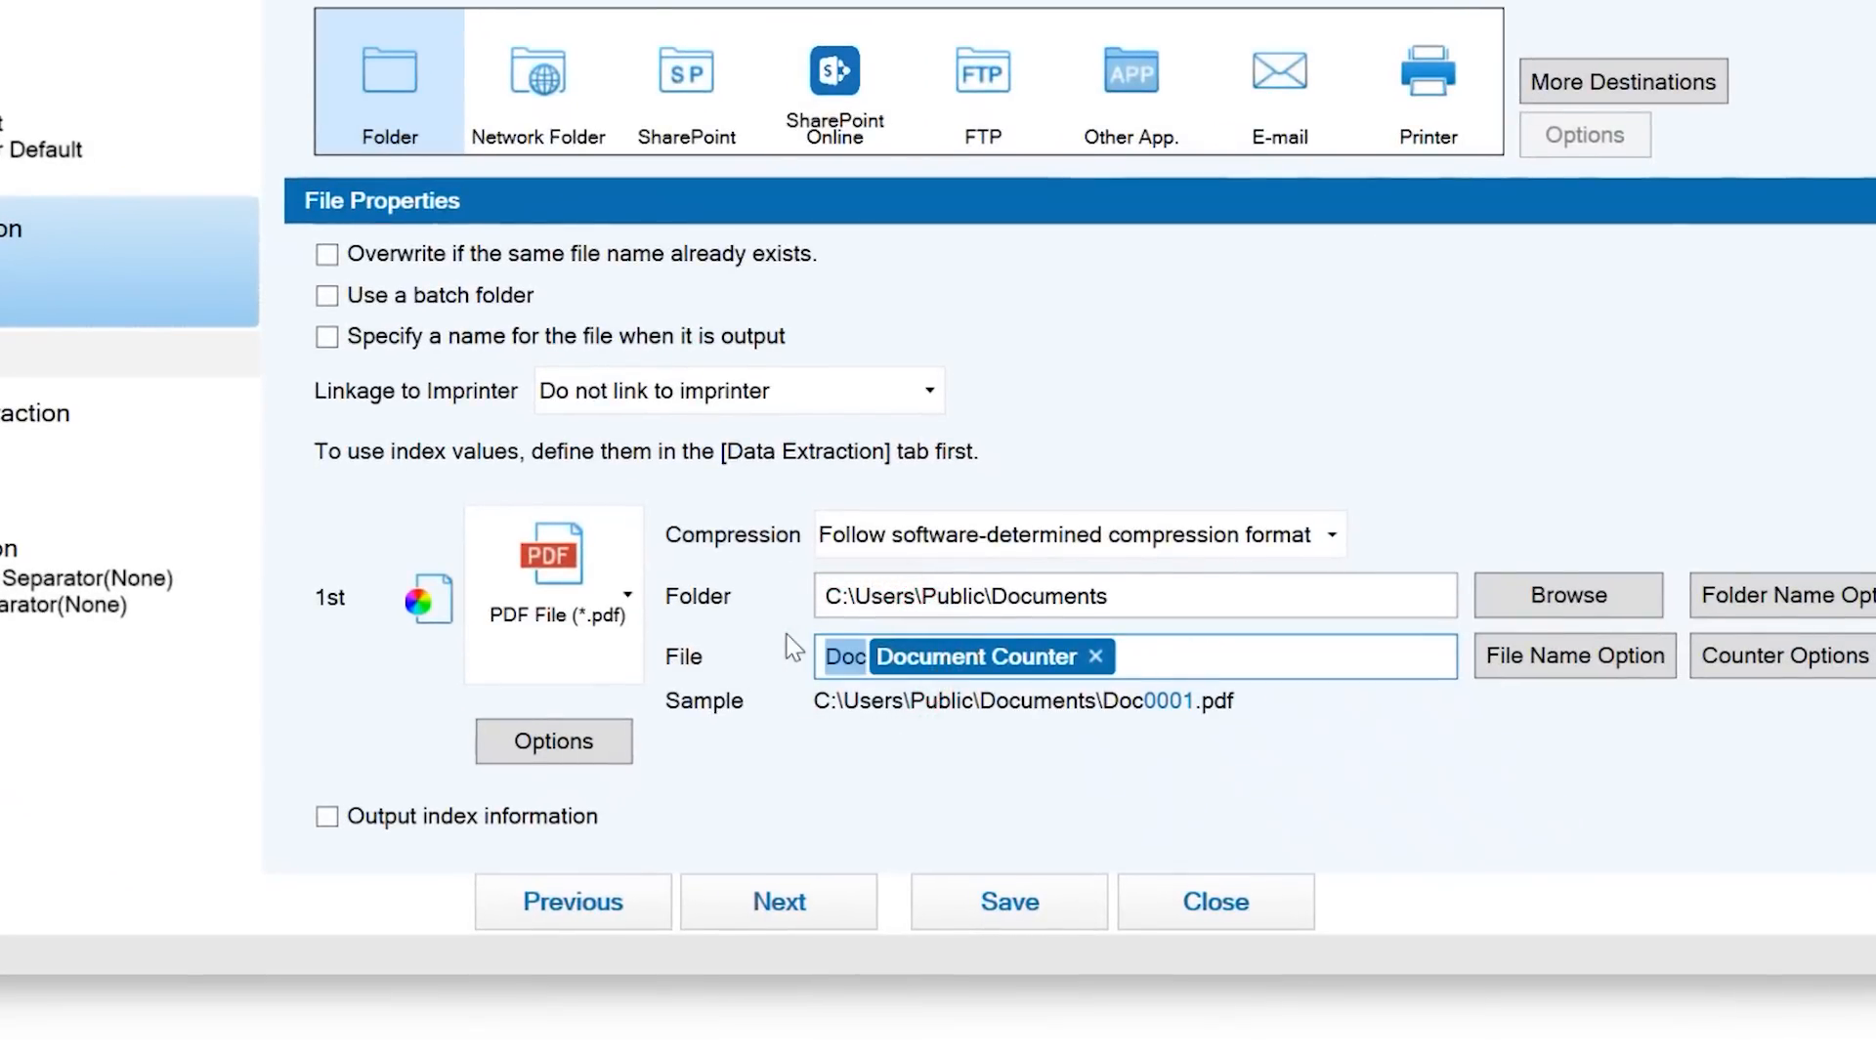
pyautogui.write('Invoices')
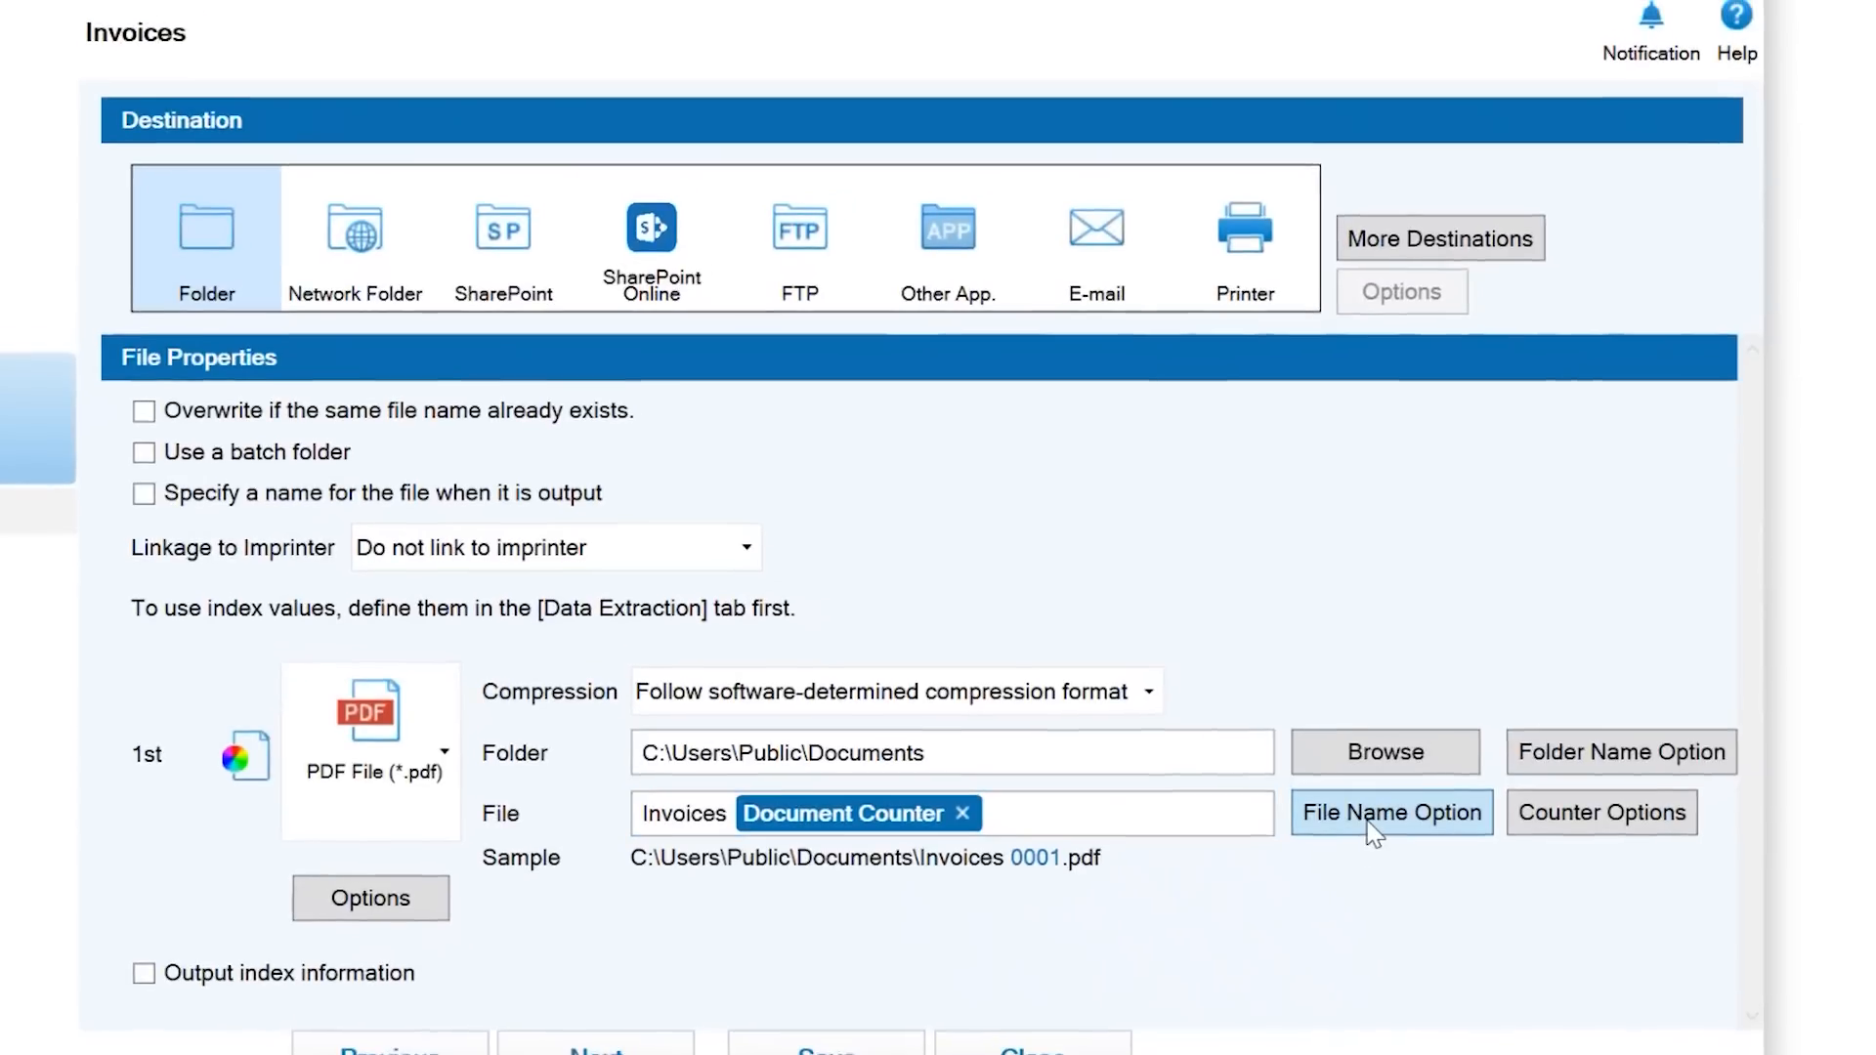
pyautogui.click(1556, 663)
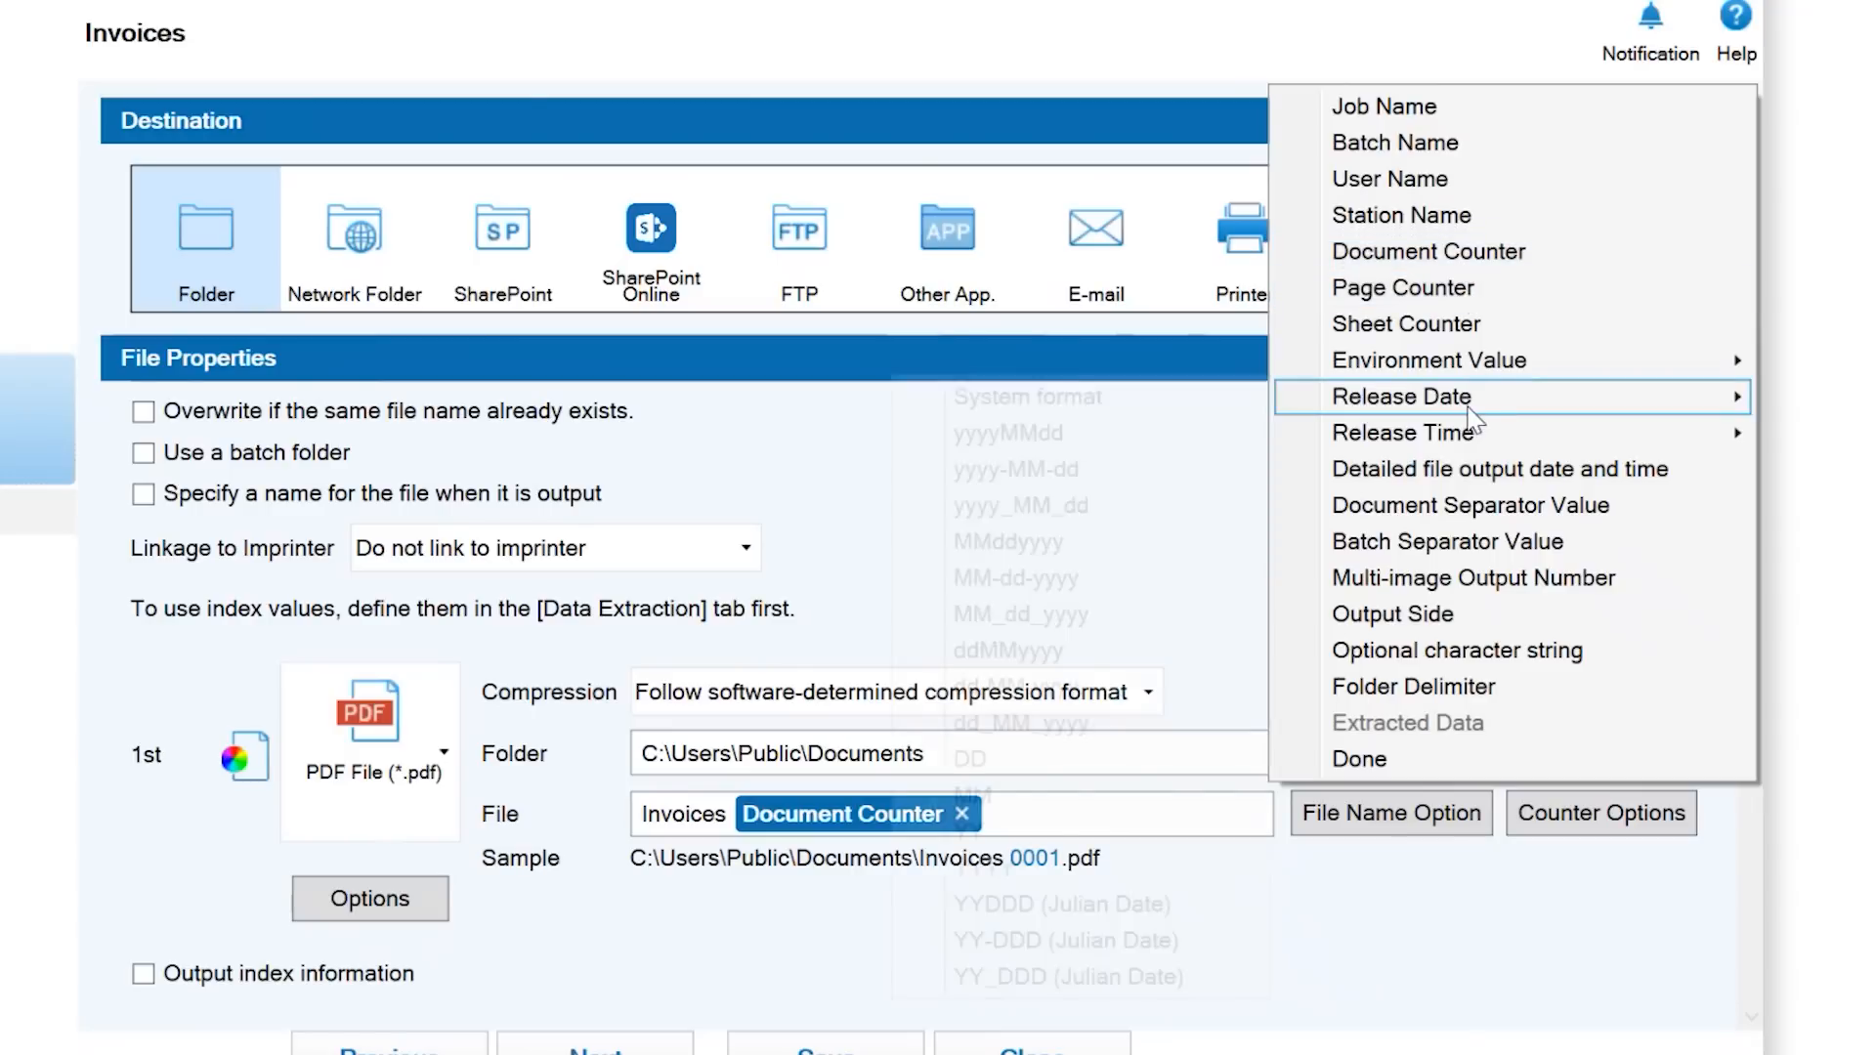
pyautogui.moveTo(1471, 437)
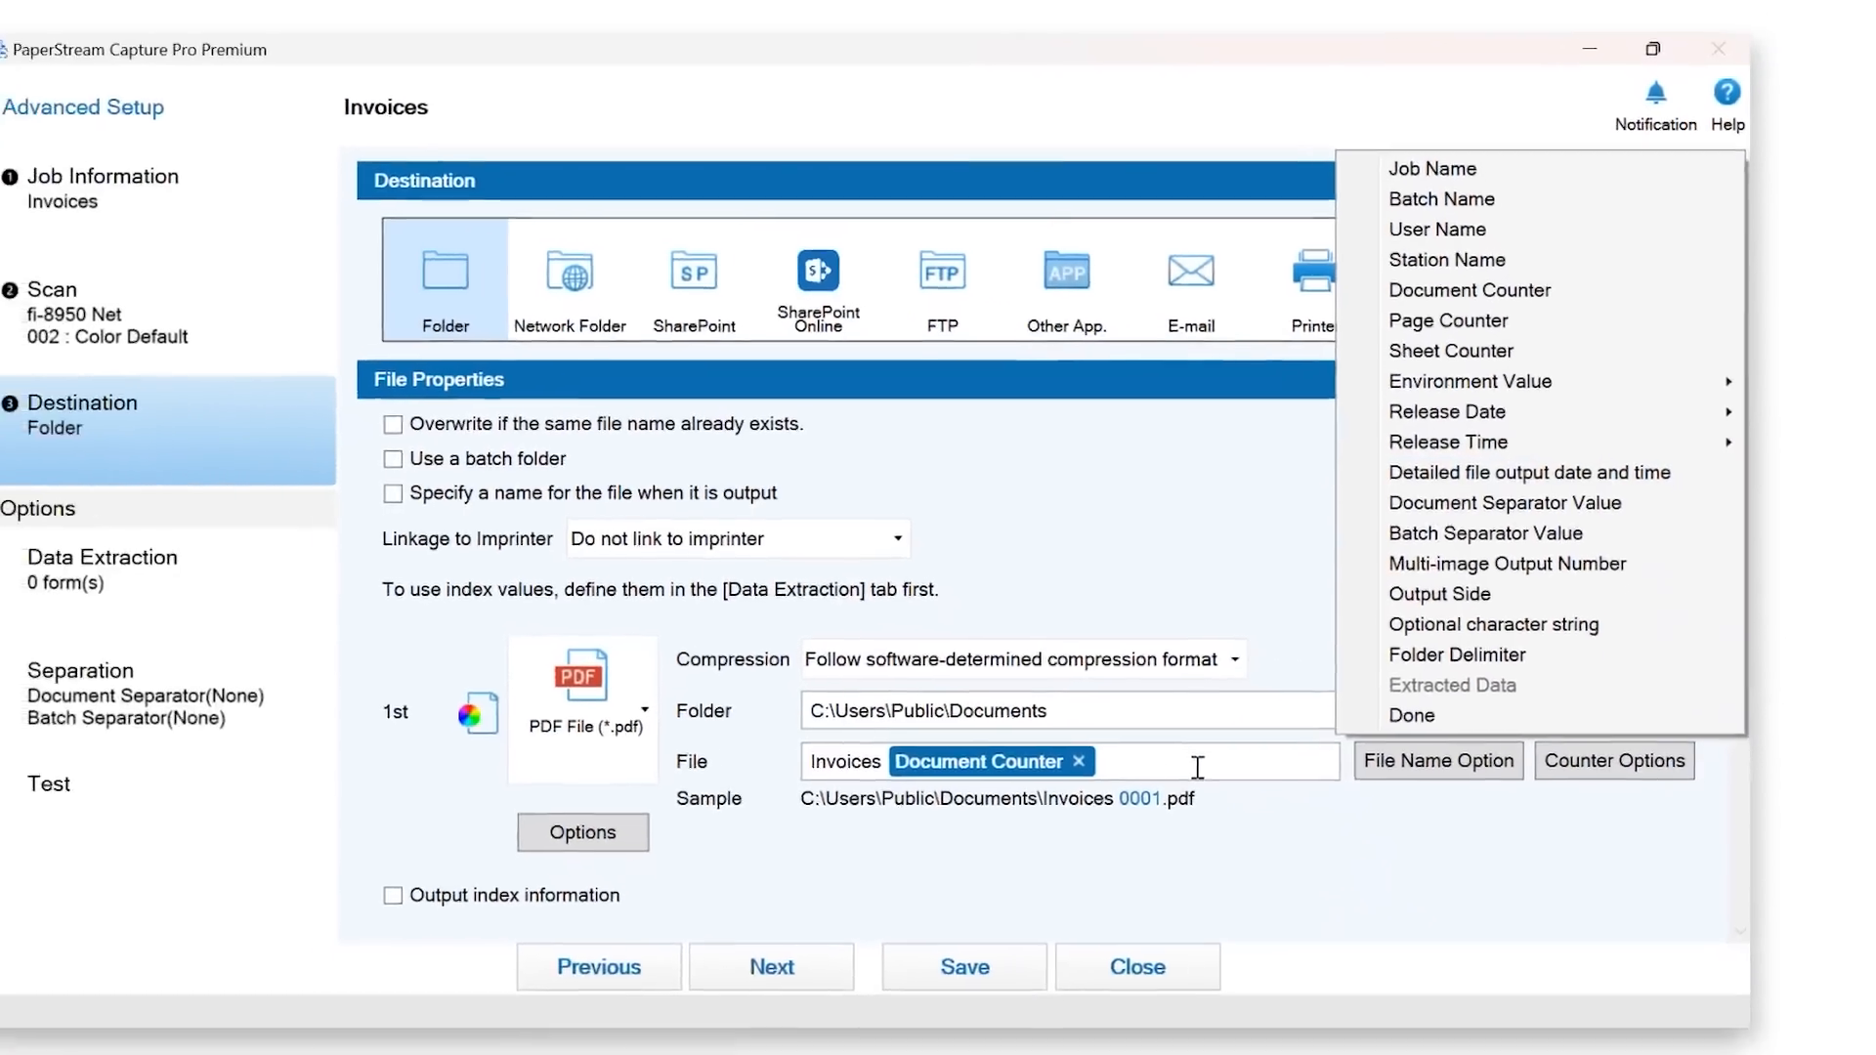
pyautogui.click(1105, 820)
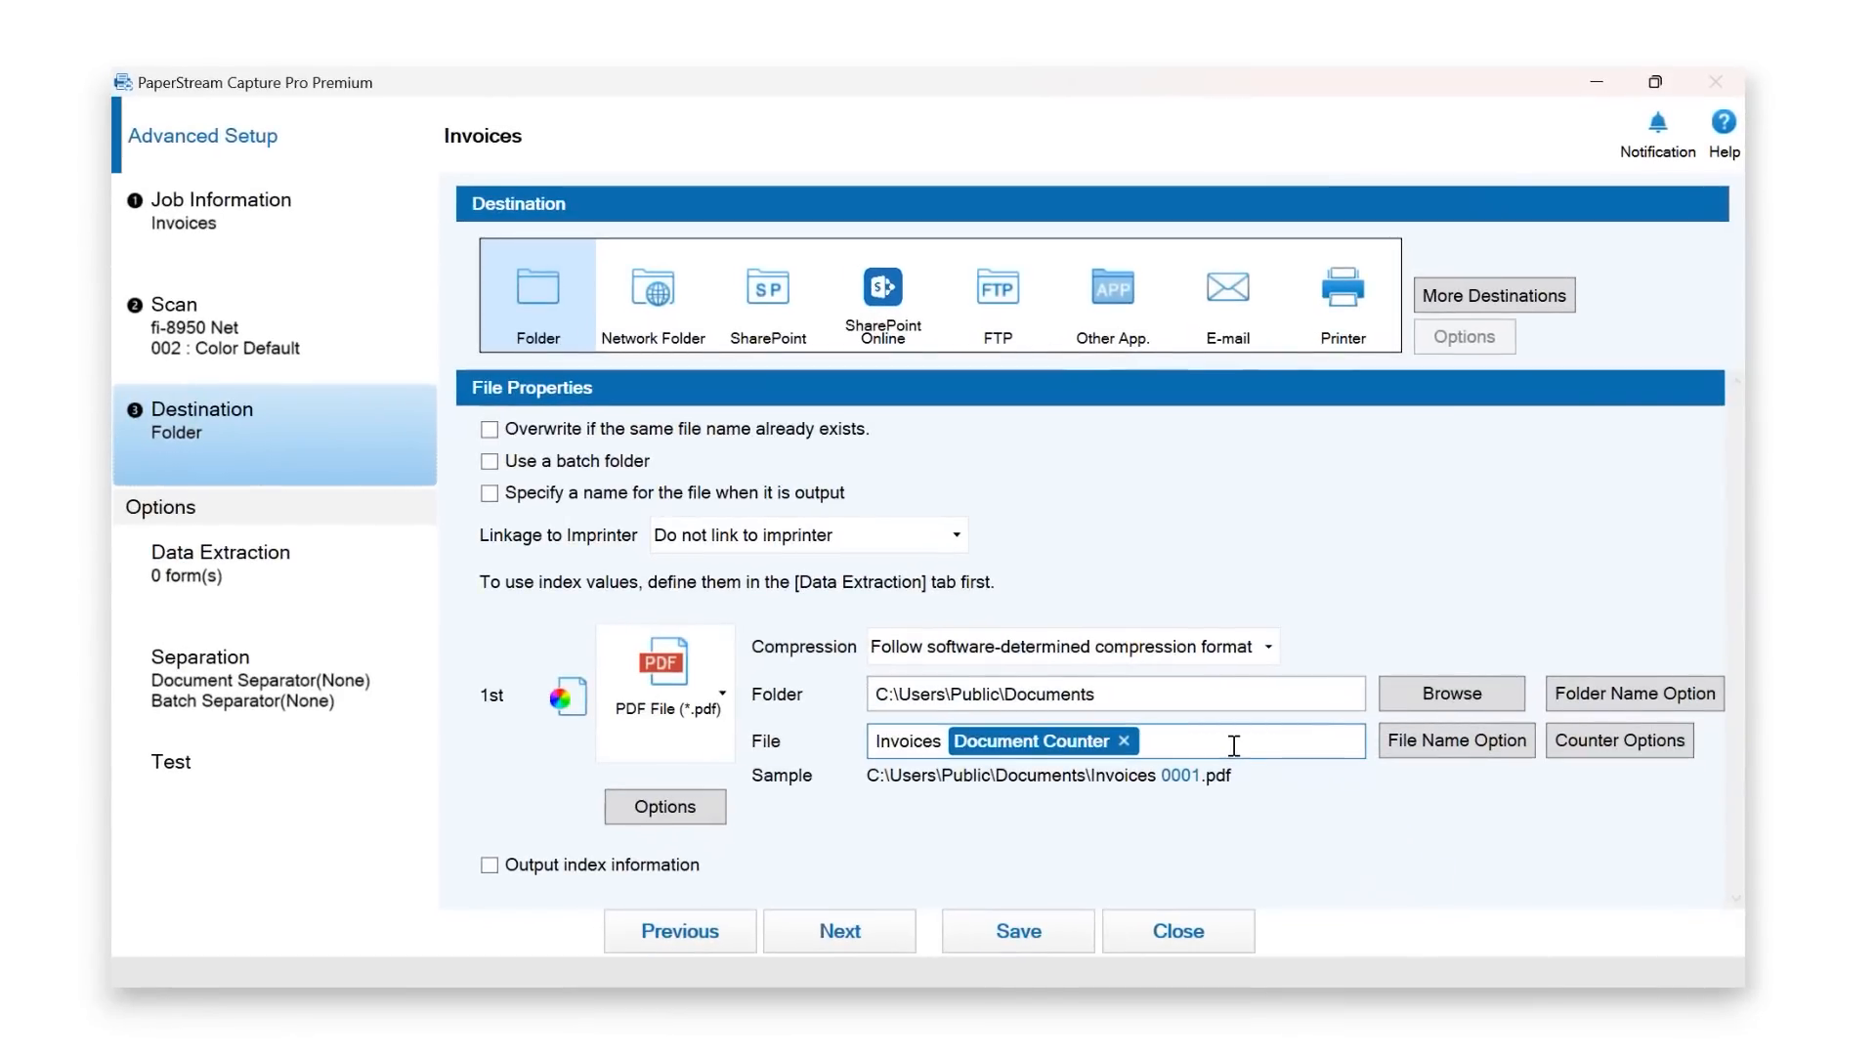
# - Add an optional character string to the file name, leaving naming at output time off
pyautogui.click(490, 495)
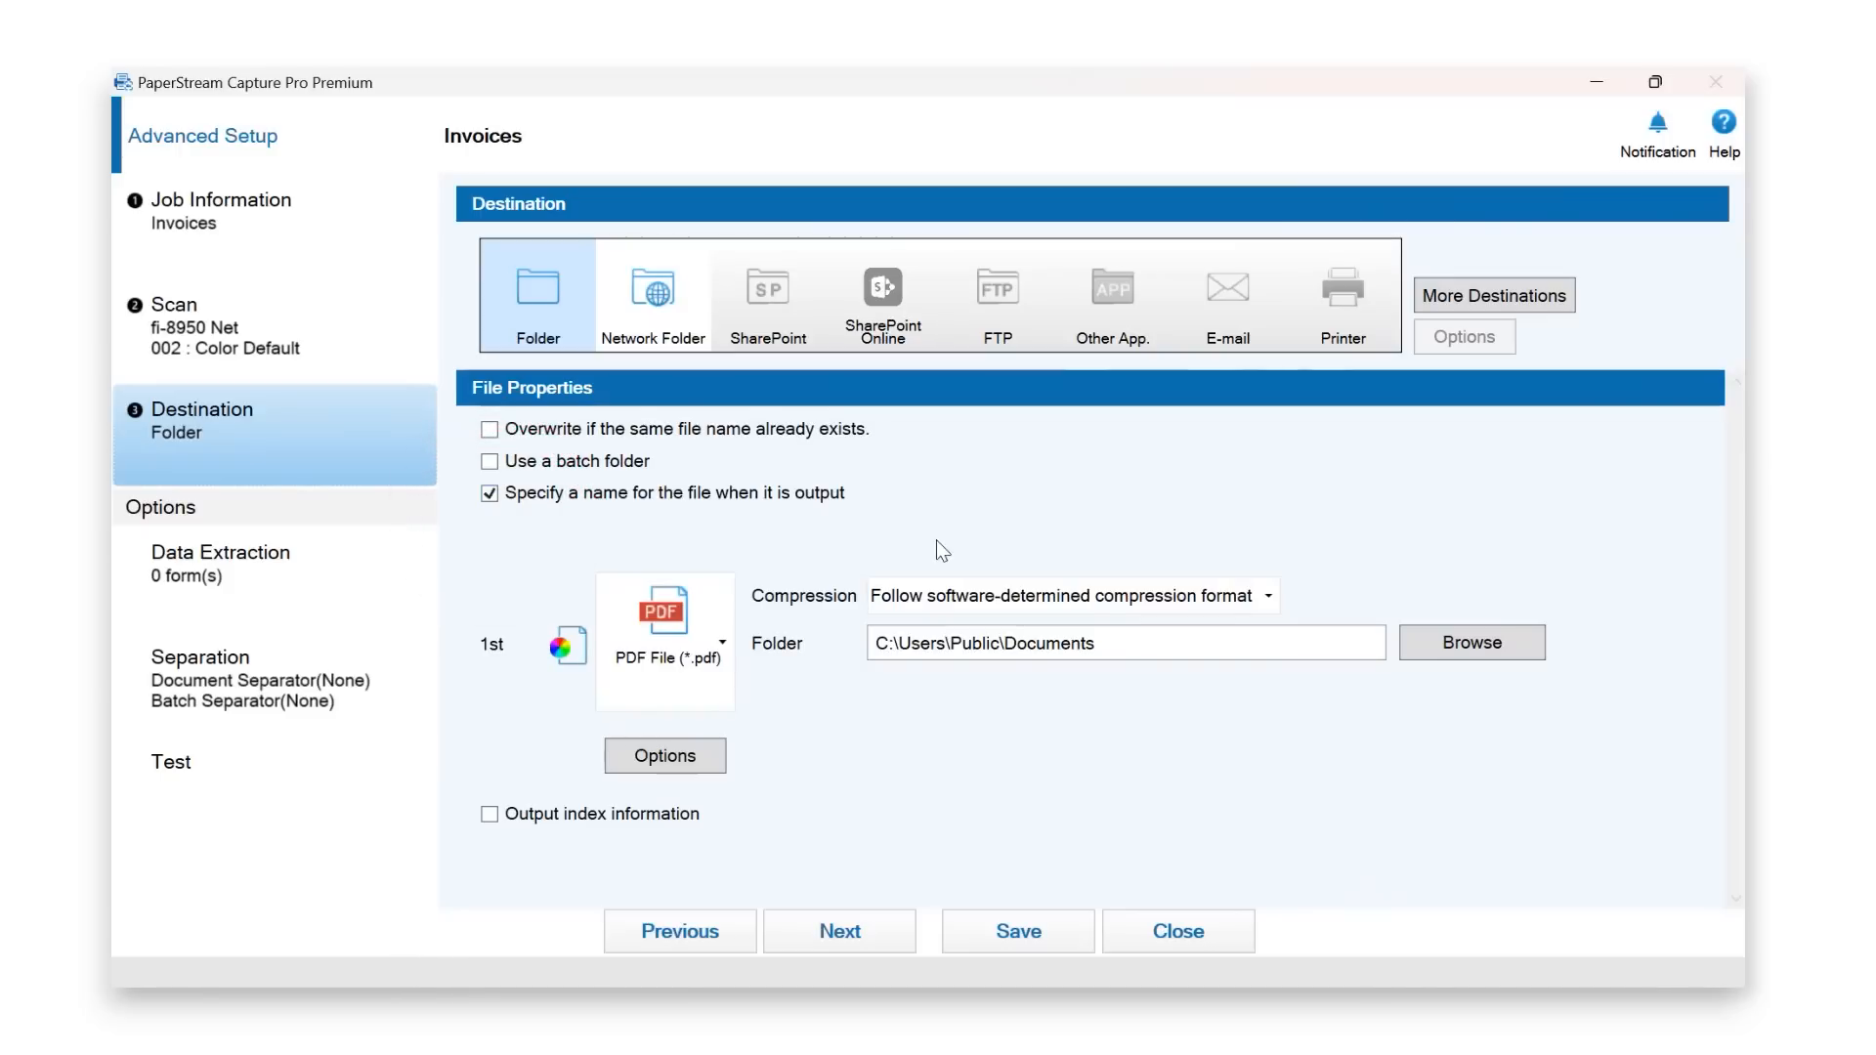
pyautogui.click(489, 494)
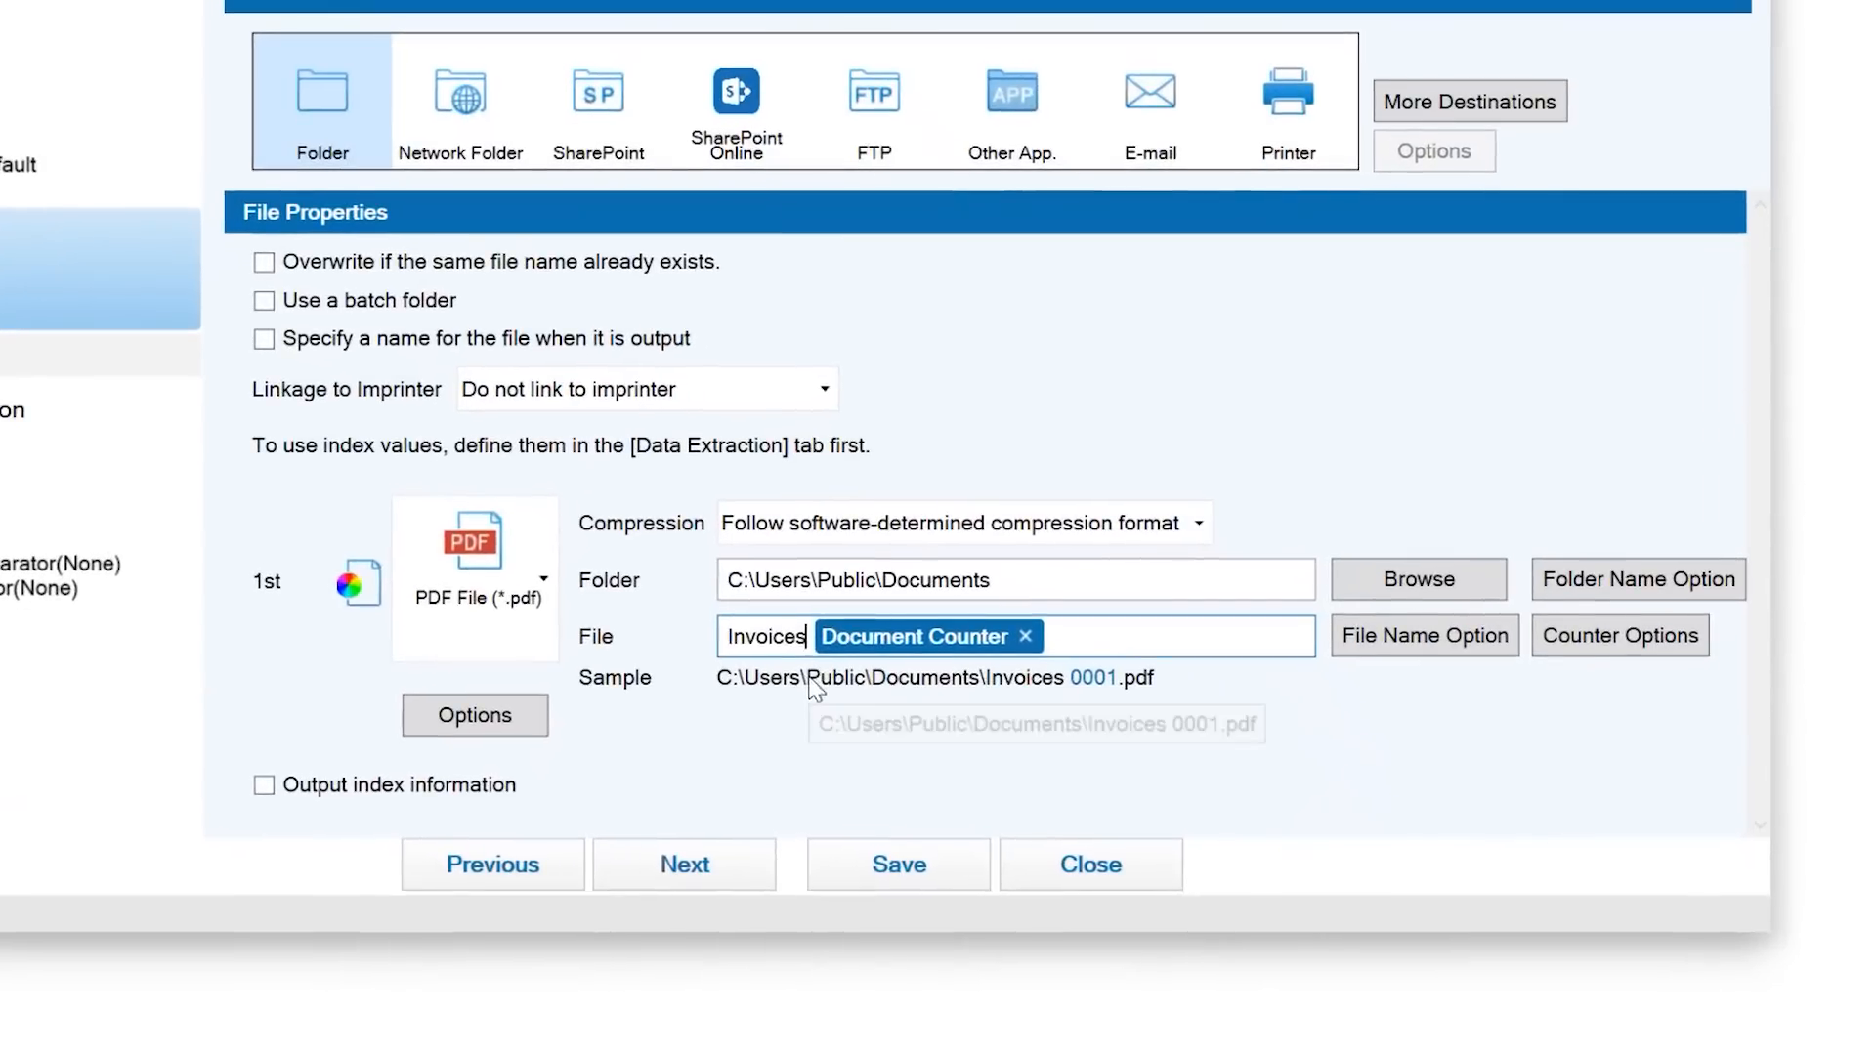
pyautogui.click(1402, 647)
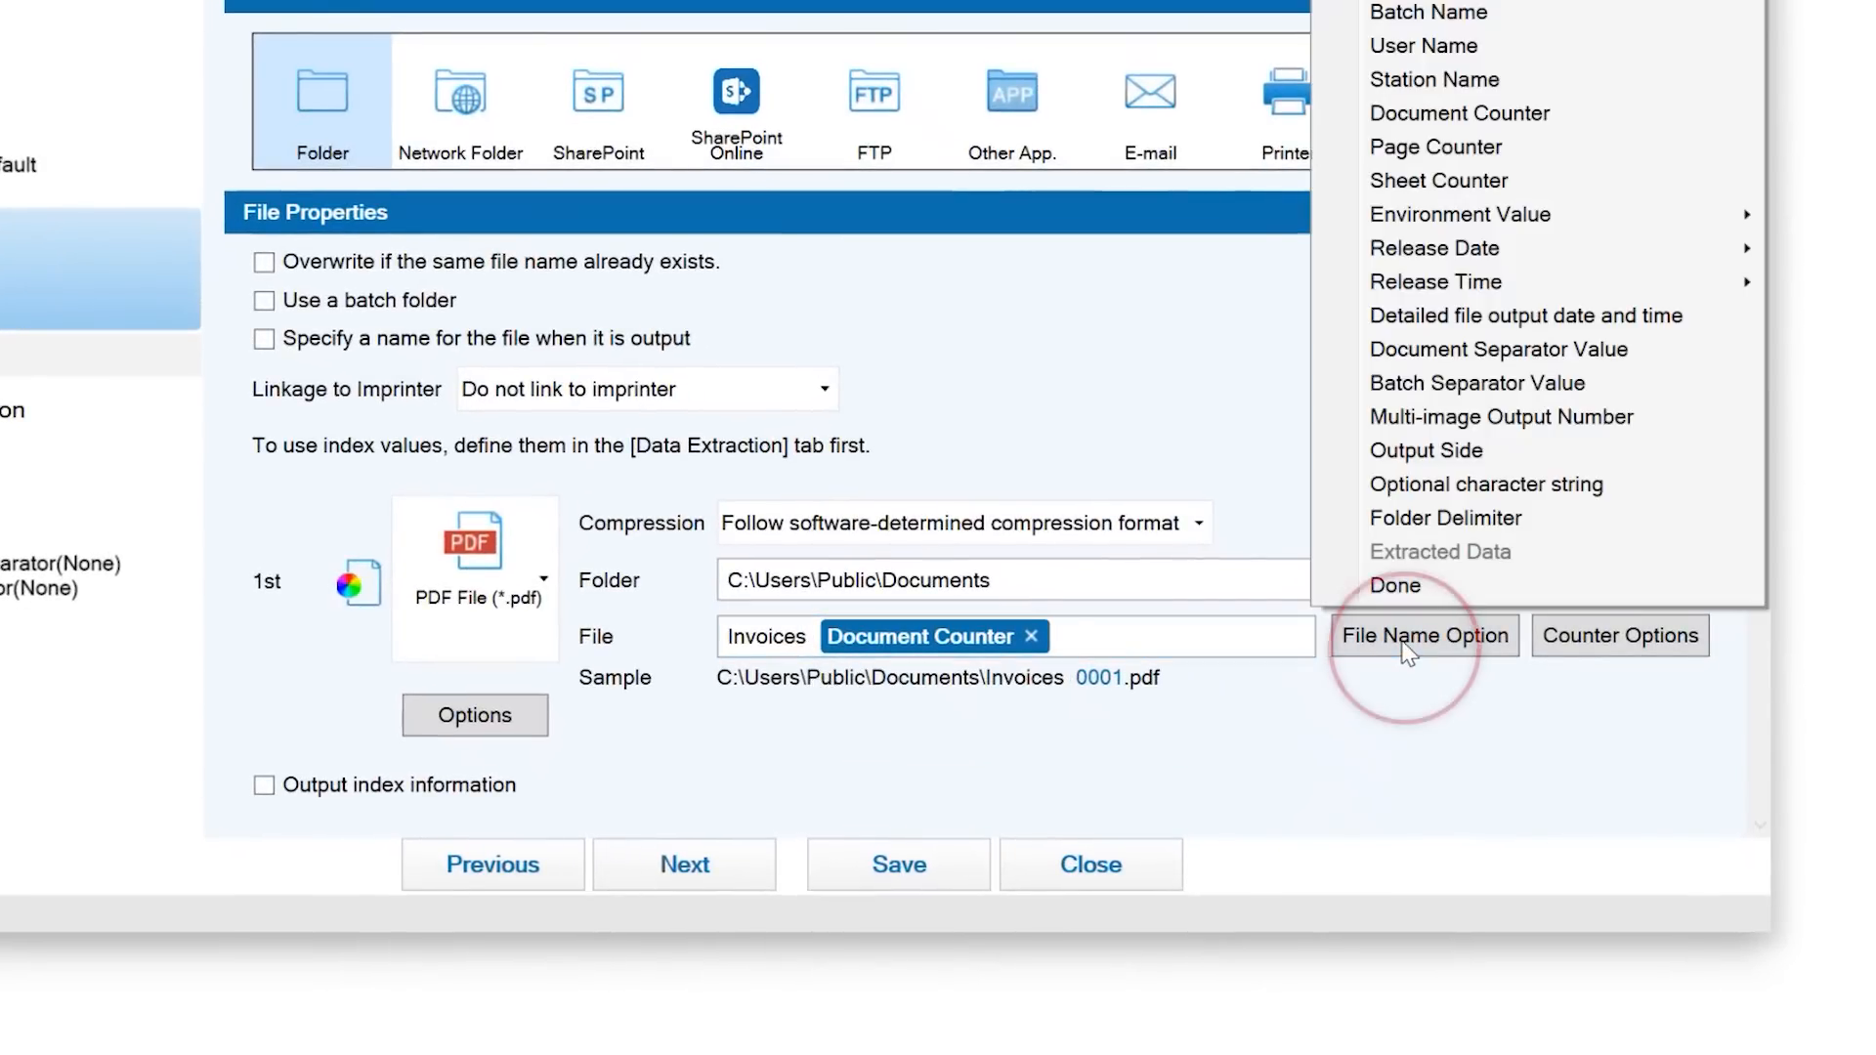
pyautogui.click(1432, 486)
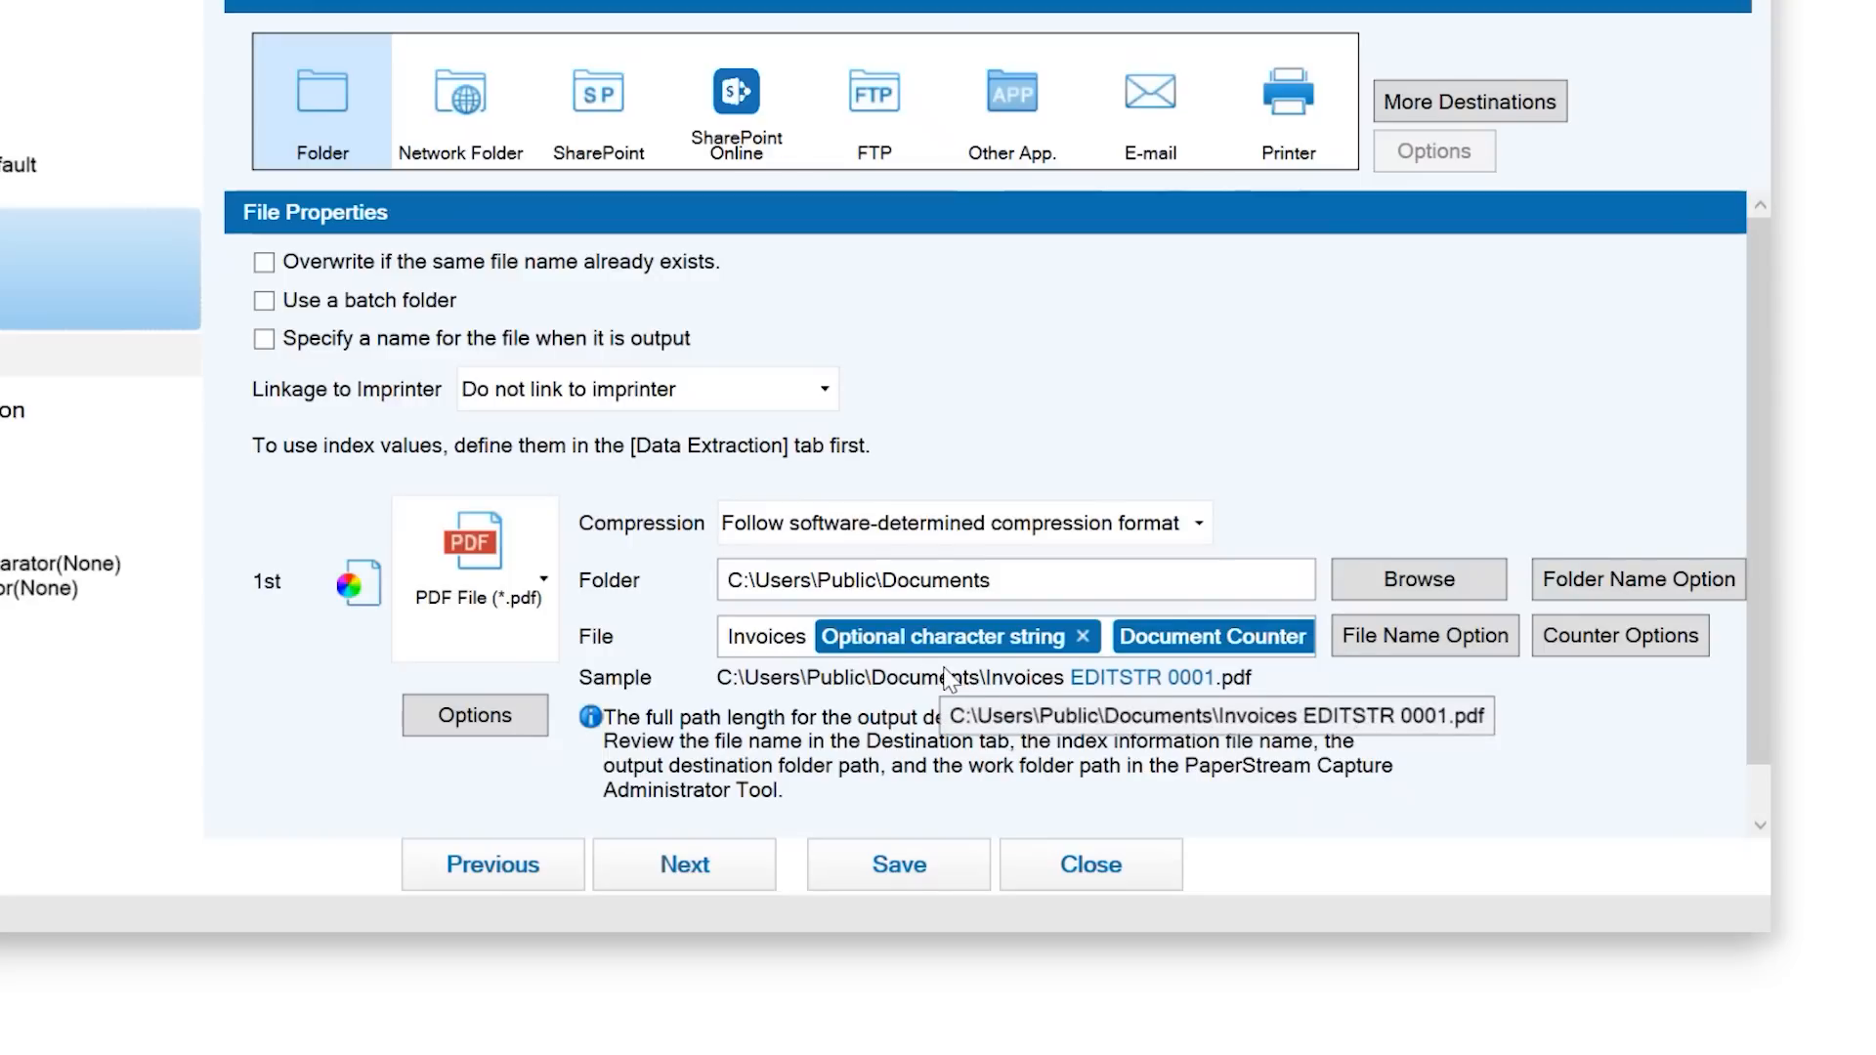
# - Save the Invoices job and return to the Scan & Index job list
pyautogui.click(913, 869)
pyautogui.click(1111, 879)
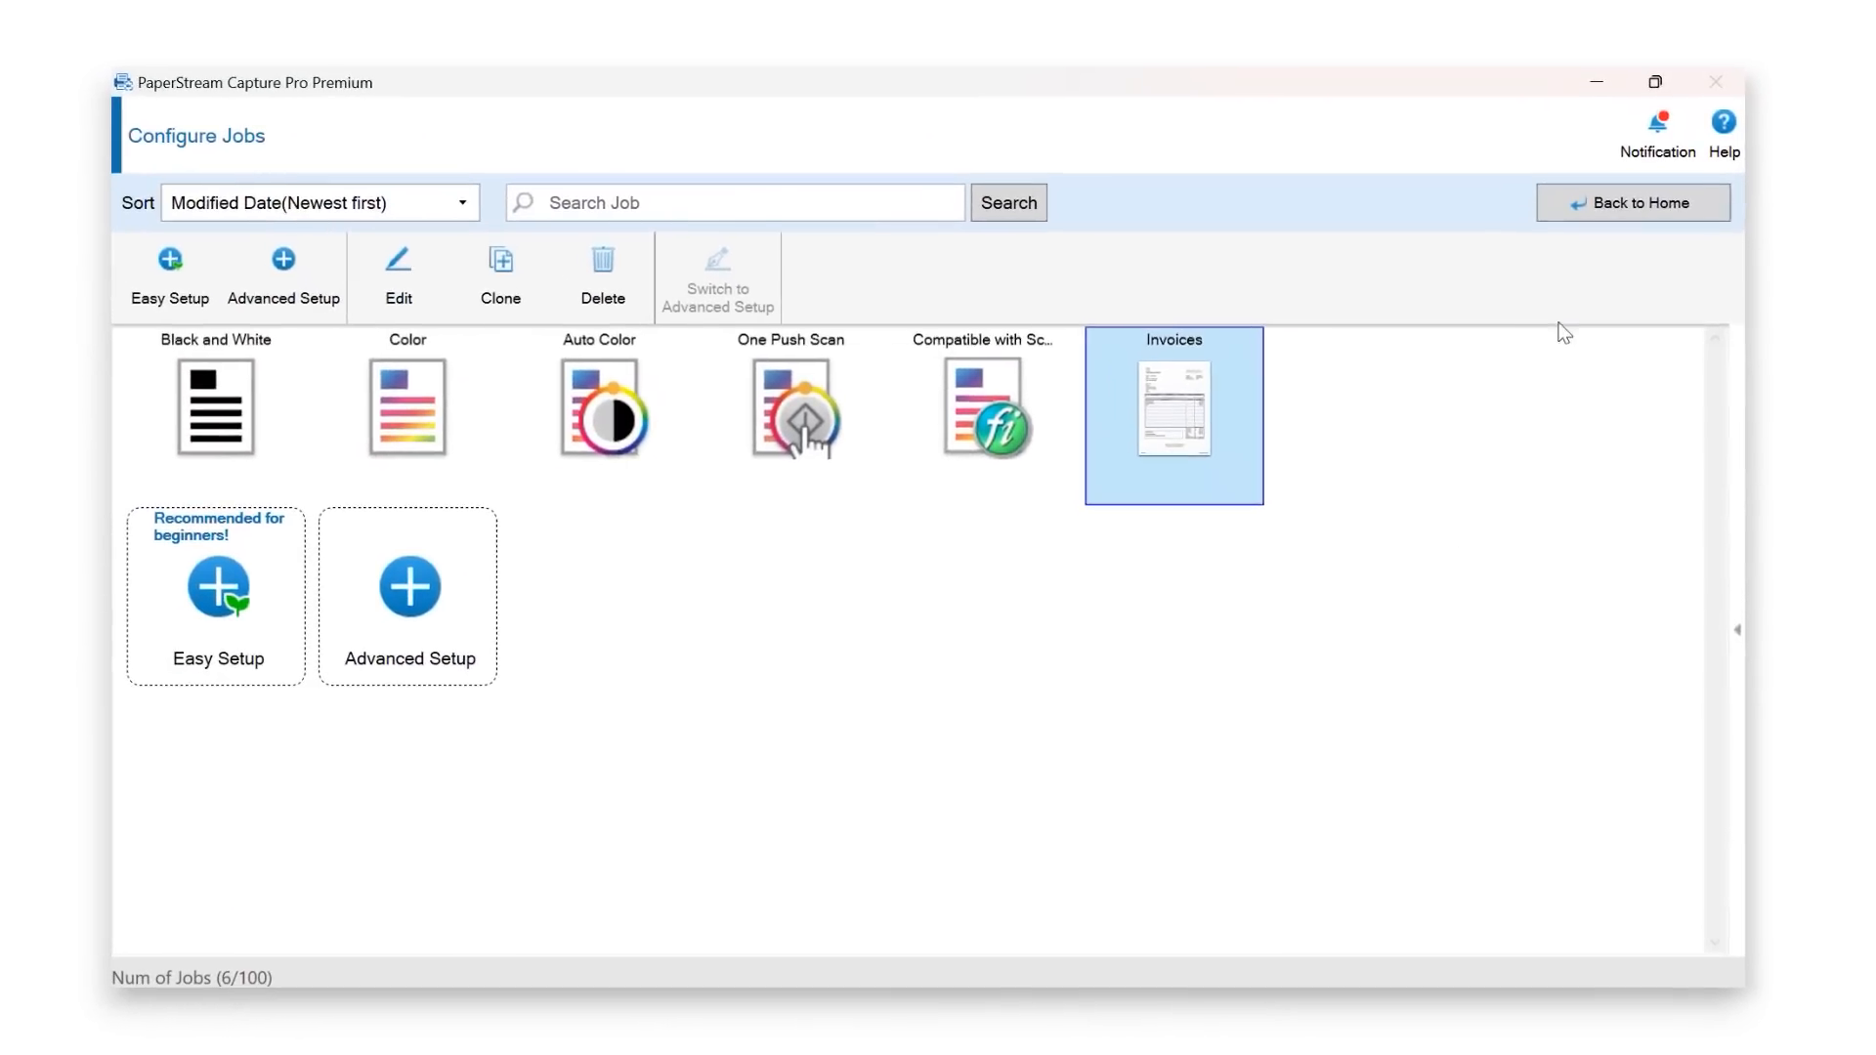
pyautogui.click(1620, 205)
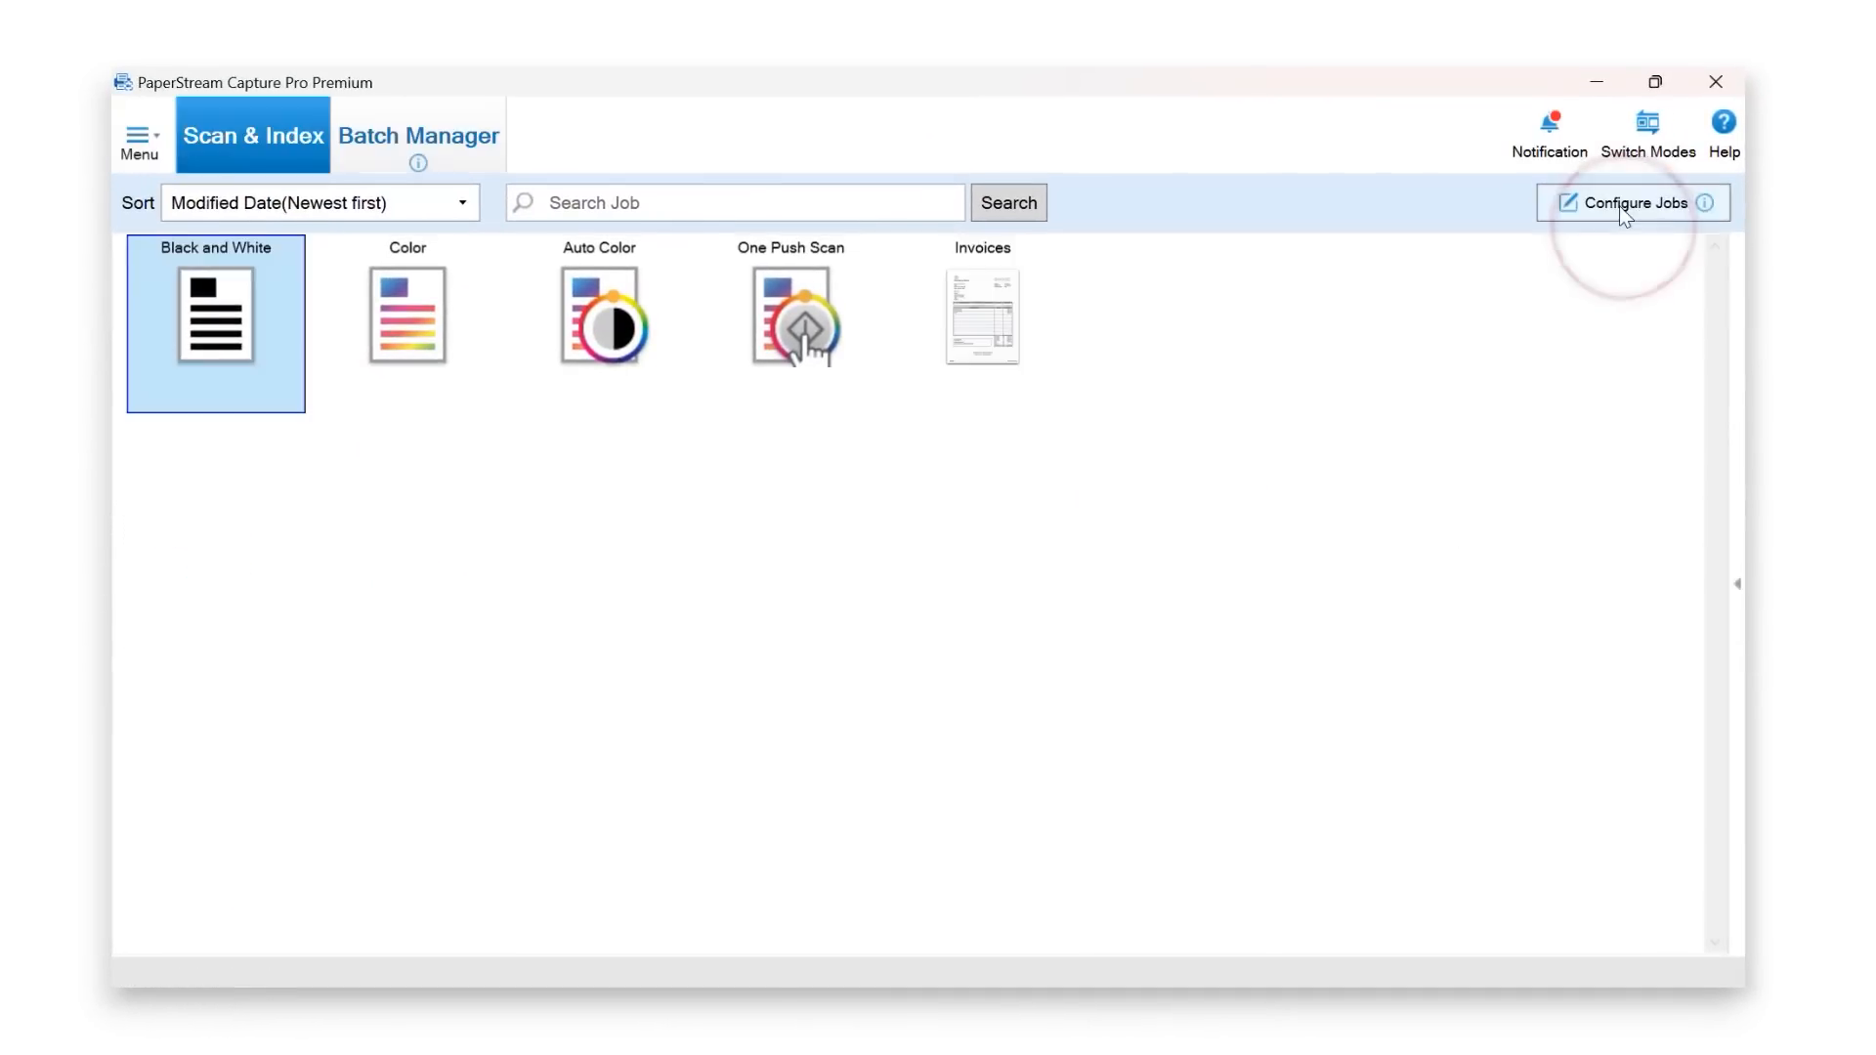